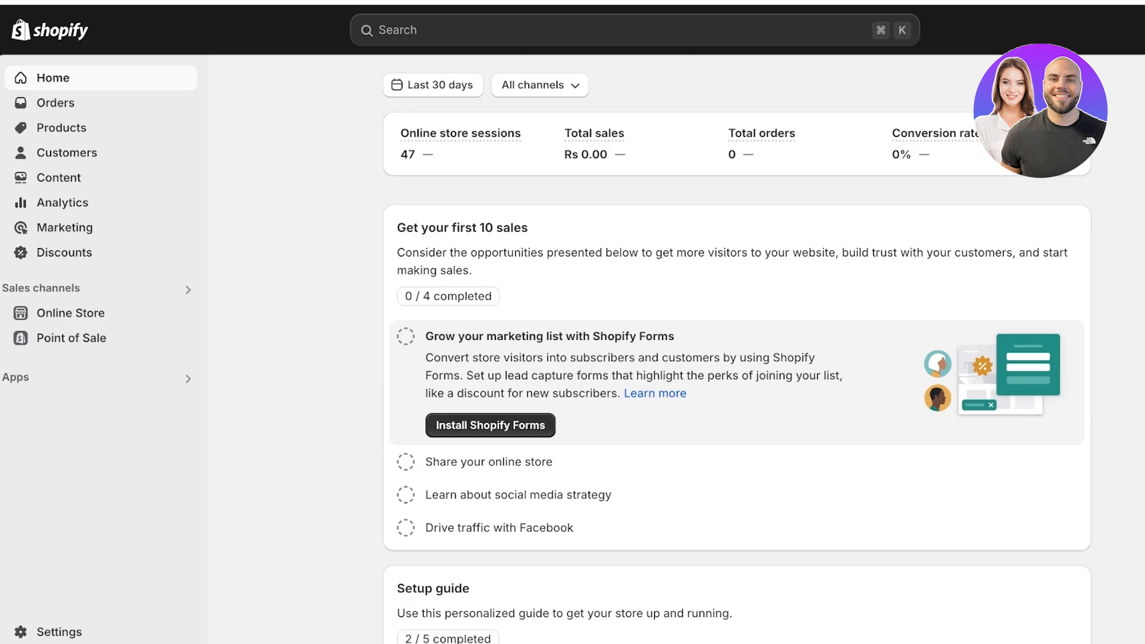
Start a new product in the store's catalogue and title it "Curtain".
left_click(61, 128)
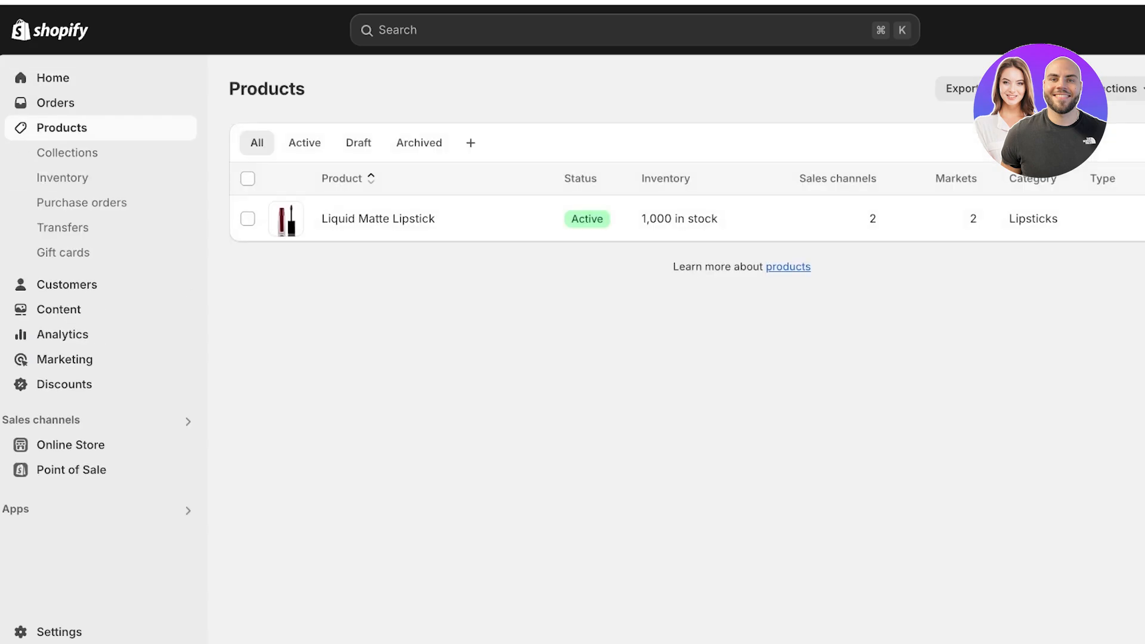
left_click(1087, 89)
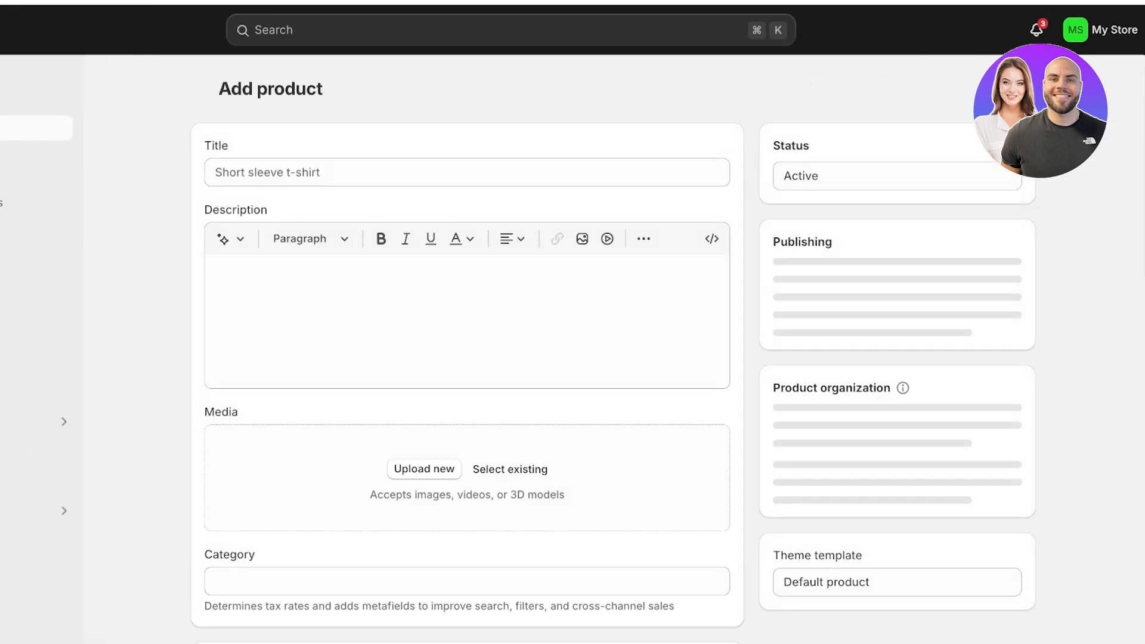
type("Curtain")
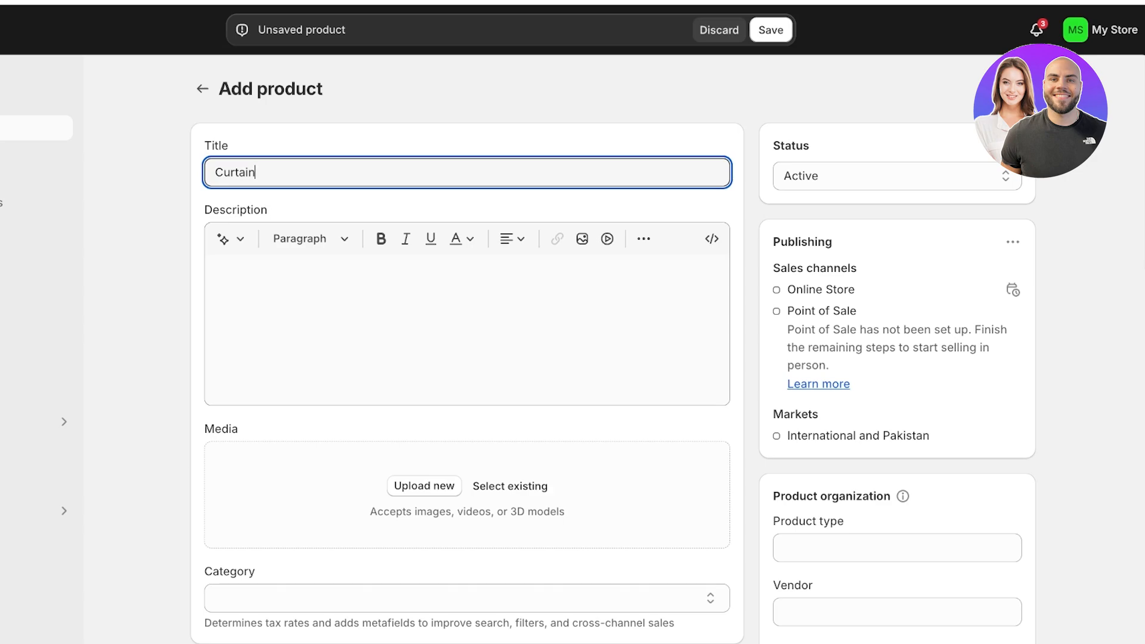
left_click(418, 310)
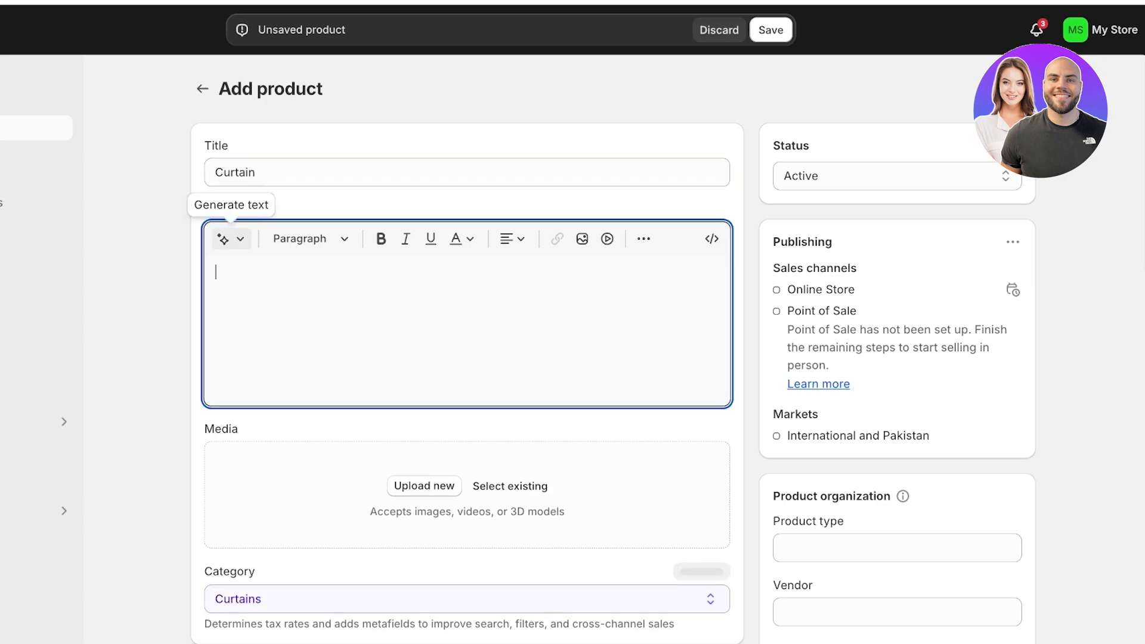
Change the product title to "Simple Curtain".
left_click(358, 173)
key("BackSpace")
key("BackSpace")
key("BackSpace")
key("BackSpace")
key("BackSpace")
key("BackSpace")
key("BackSpace")
type("Simple Curtain")
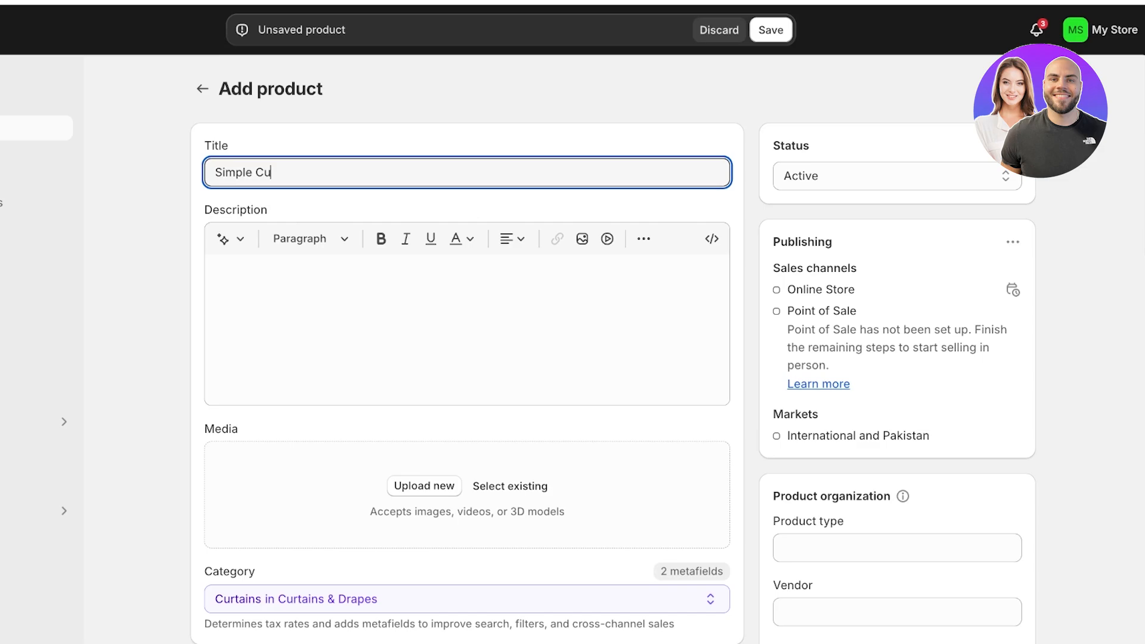
Upload the two curtain photos to the product's media.
left_click(424, 487)
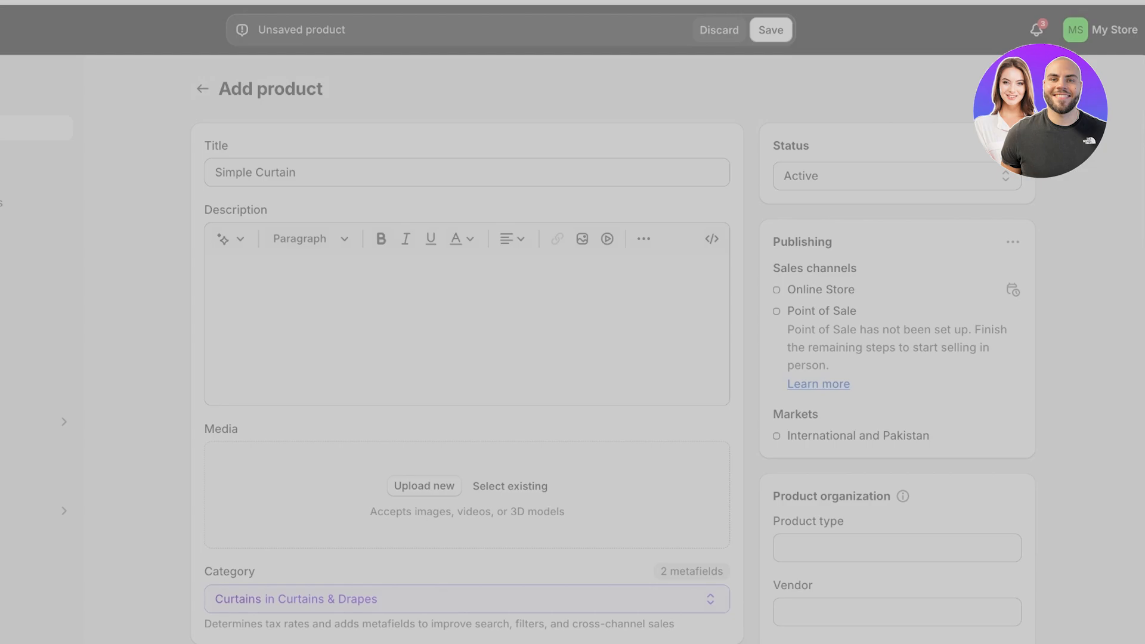
scroll(468, 350, "down", 3)
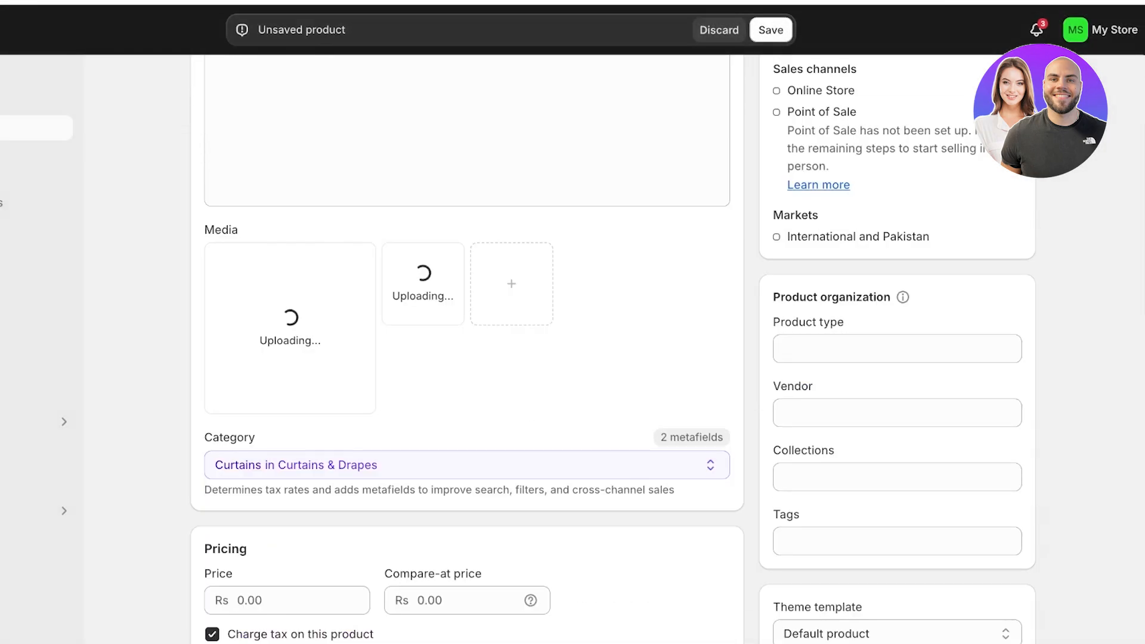
scroll(467, 350, "up", 3)
scroll(468, 350, "down", 5)
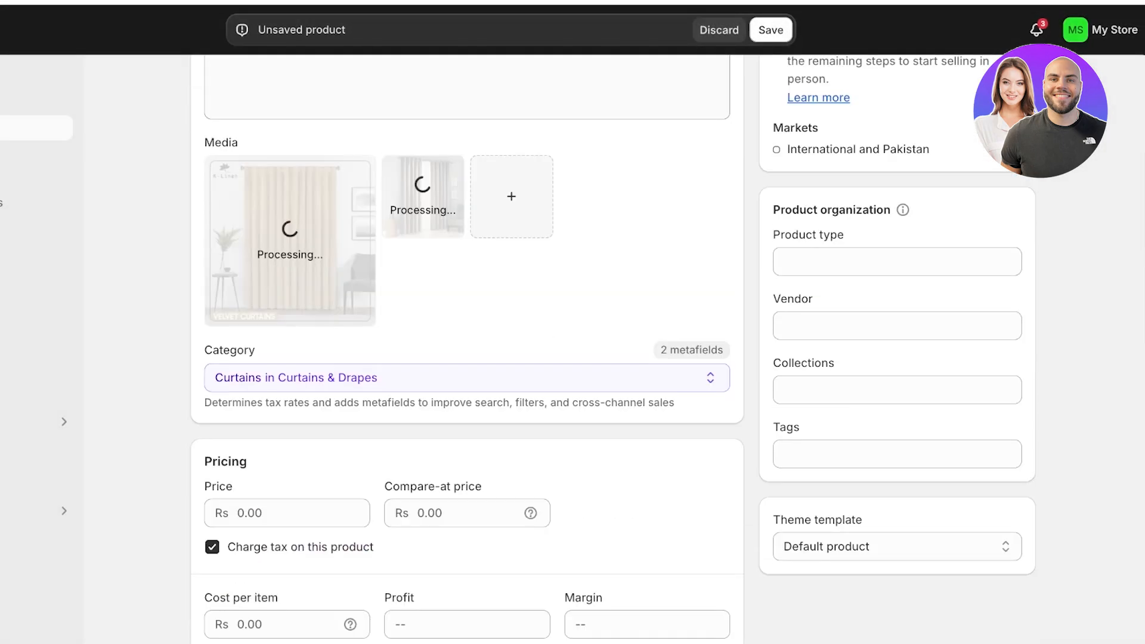
Set the product's price to Rs 50.
scroll(468, 349, "up", 3)
scroll(468, 349, "down", 5)
left_click(287, 400)
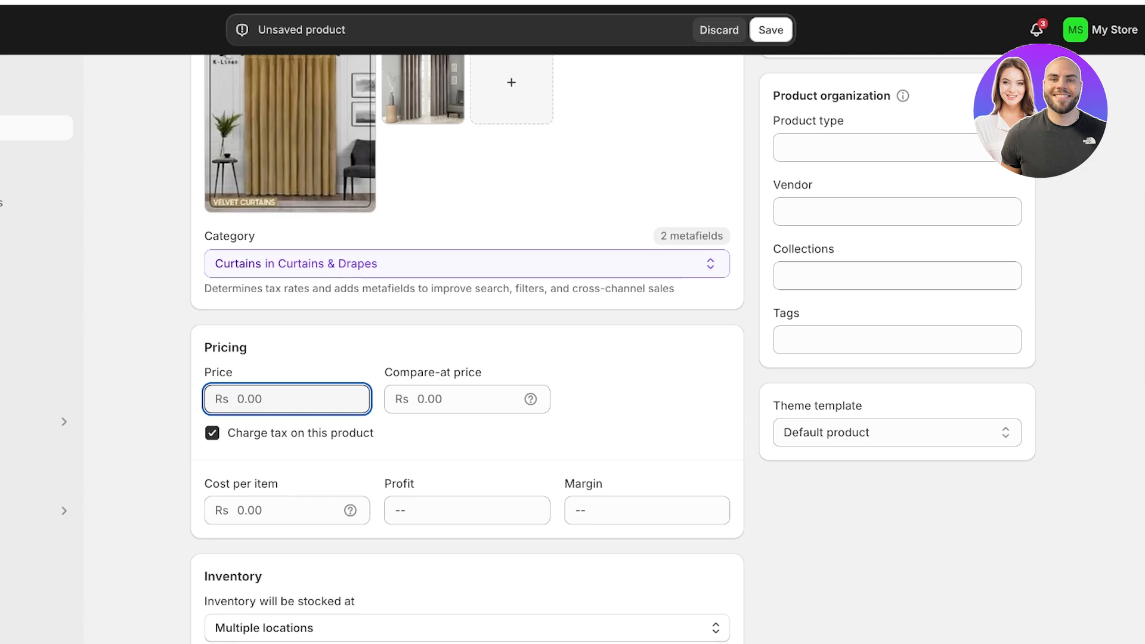
type("100")
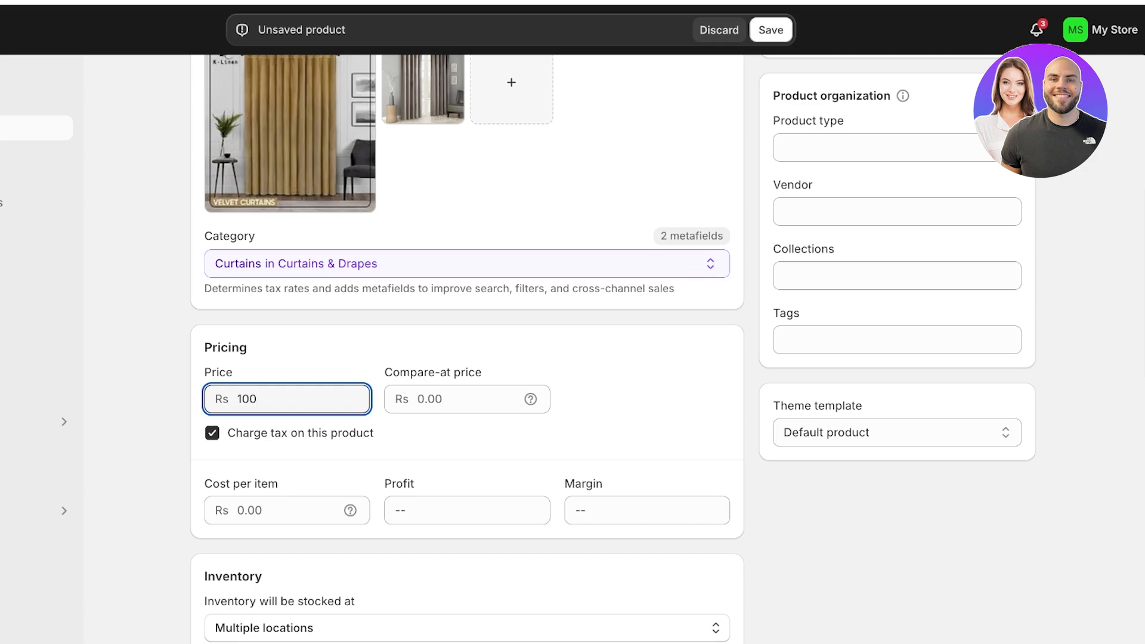
key("BackSpace")
key("BackSpace")
key("BackSpace")
type("50")
key("Tab")
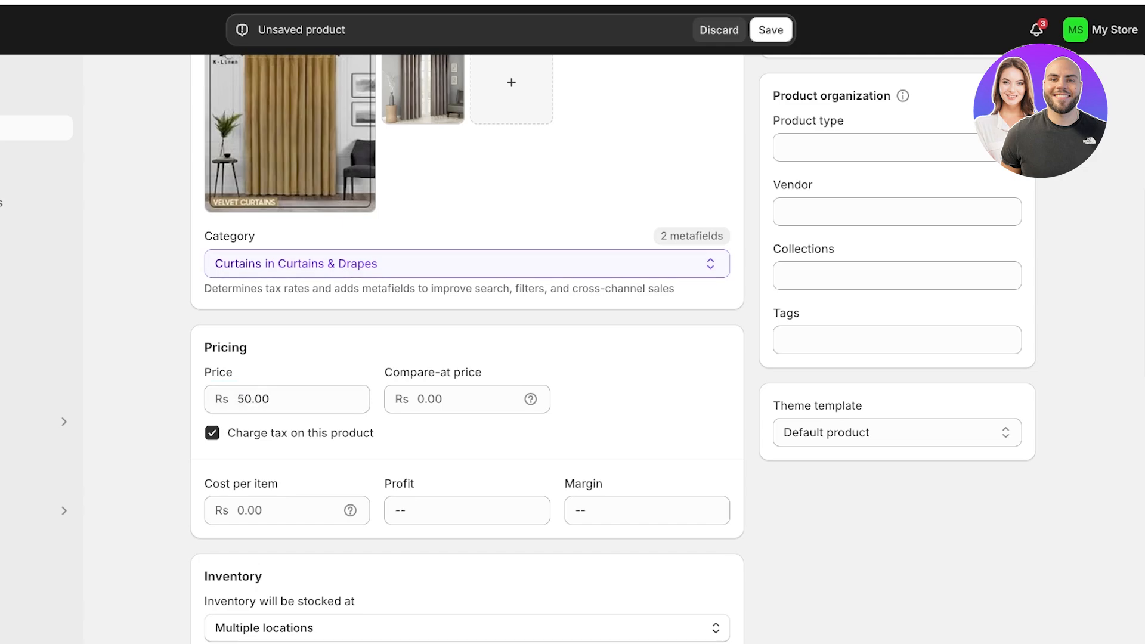
Review the stock location choices in the inventory section and the product's shipping settings.
scroll(468, 349, "down", 5)
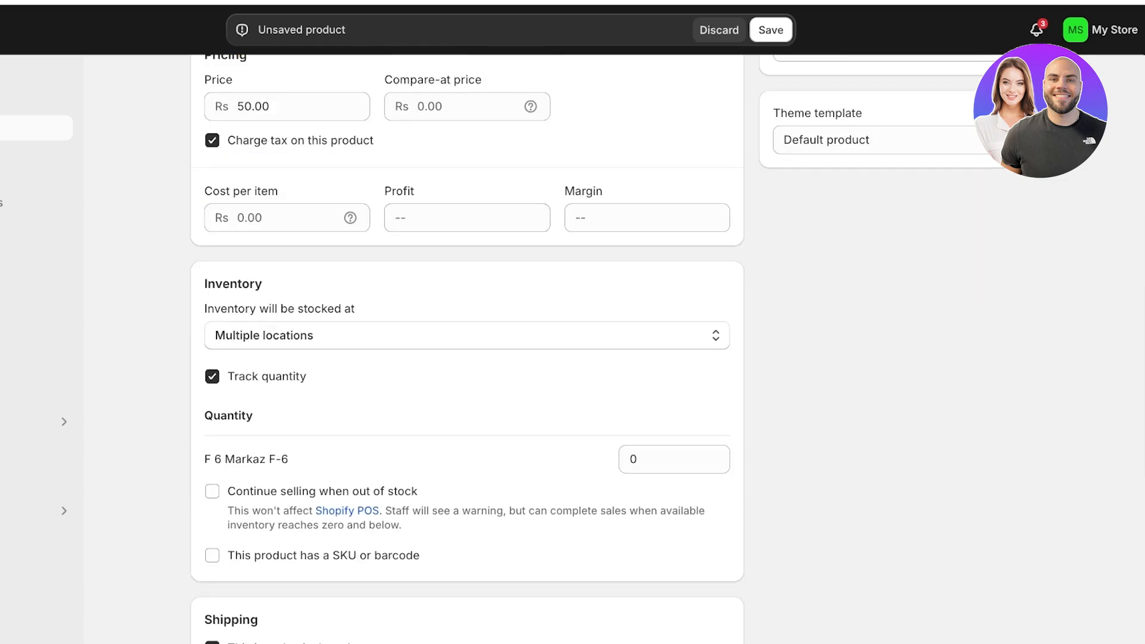
scroll(467, 349, "up", 3)
scroll(467, 349, "down", 3)
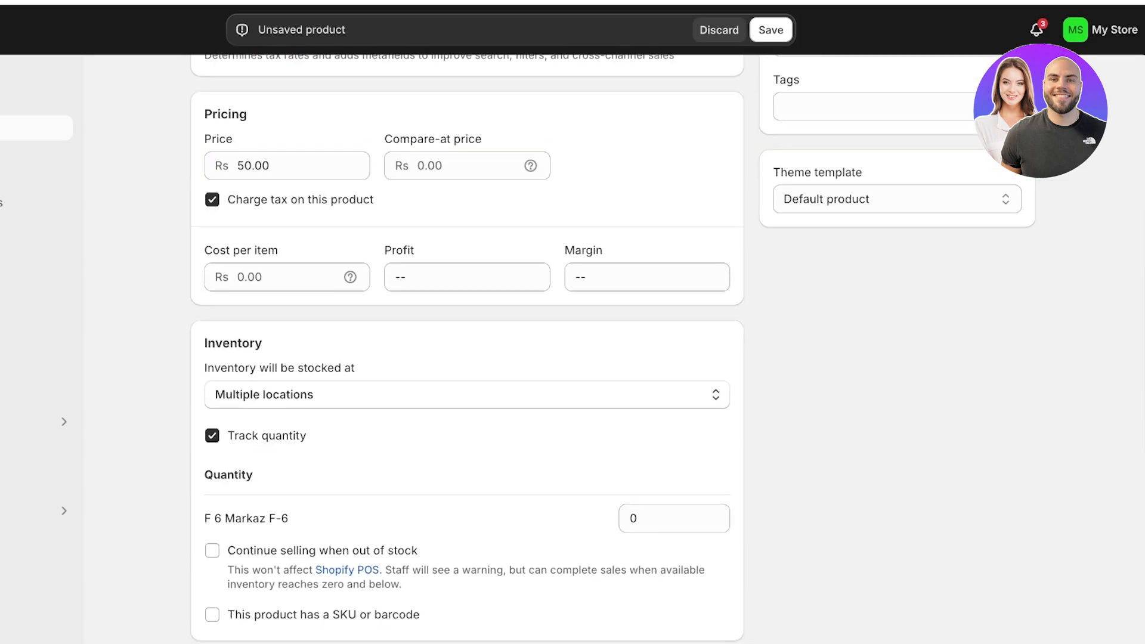
left_click(468, 360)
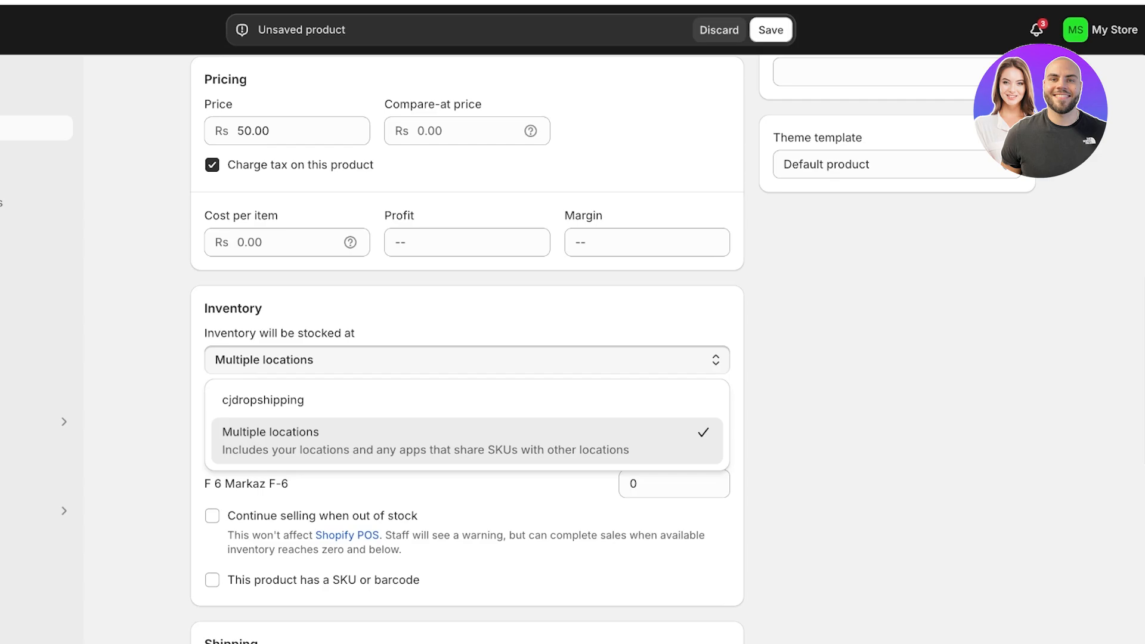
key("Escape")
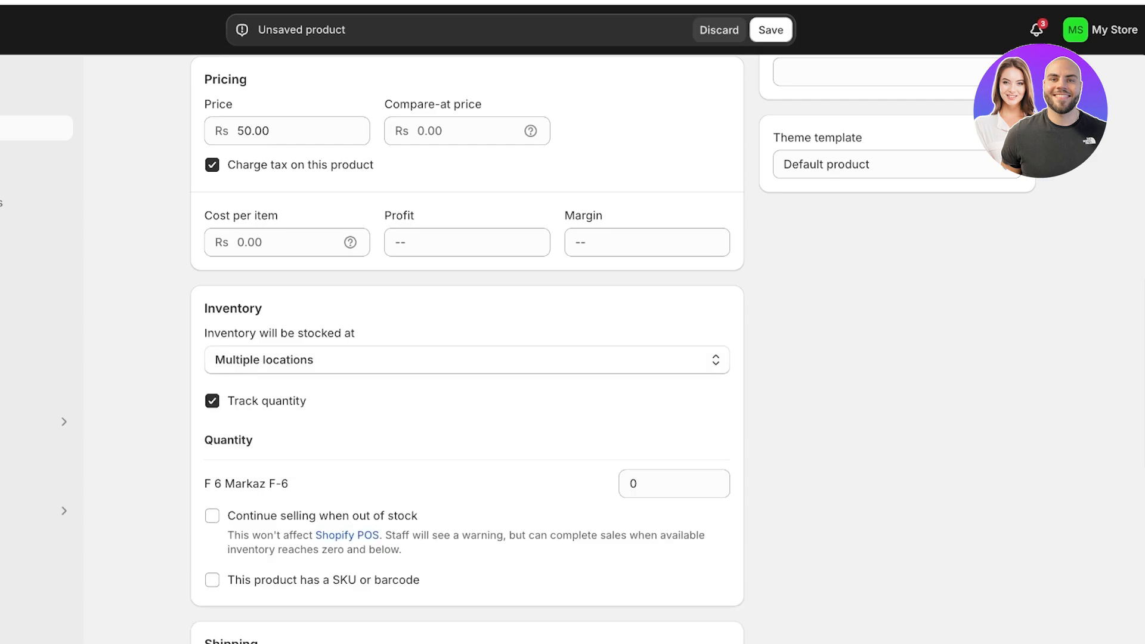
scroll(467, 349, "down", 3)
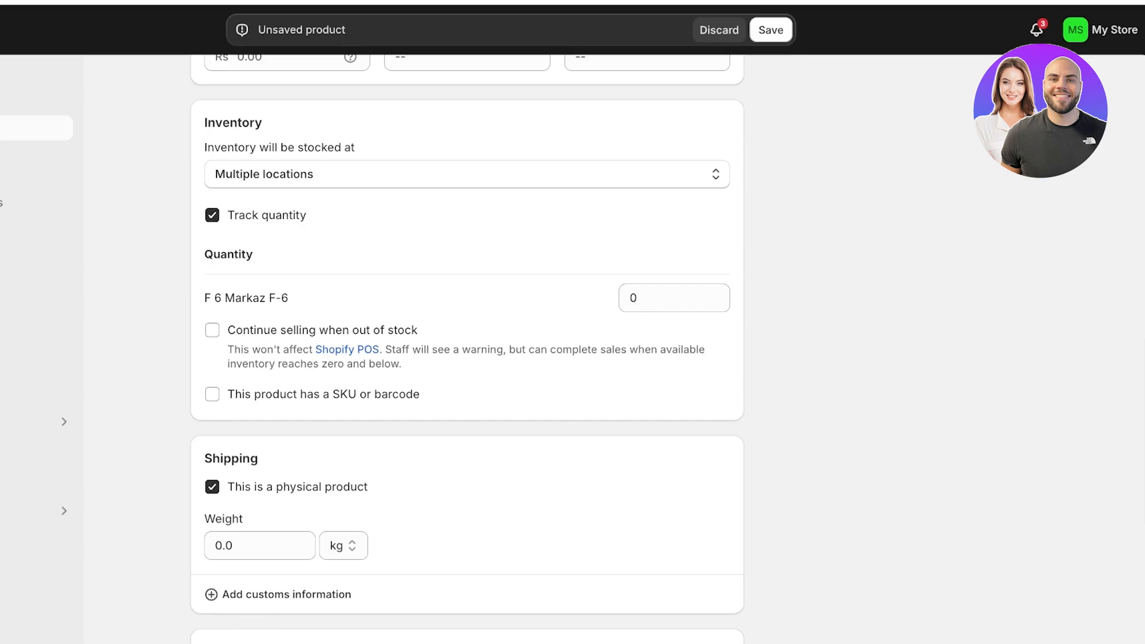
scroll(467, 349, "down", 6)
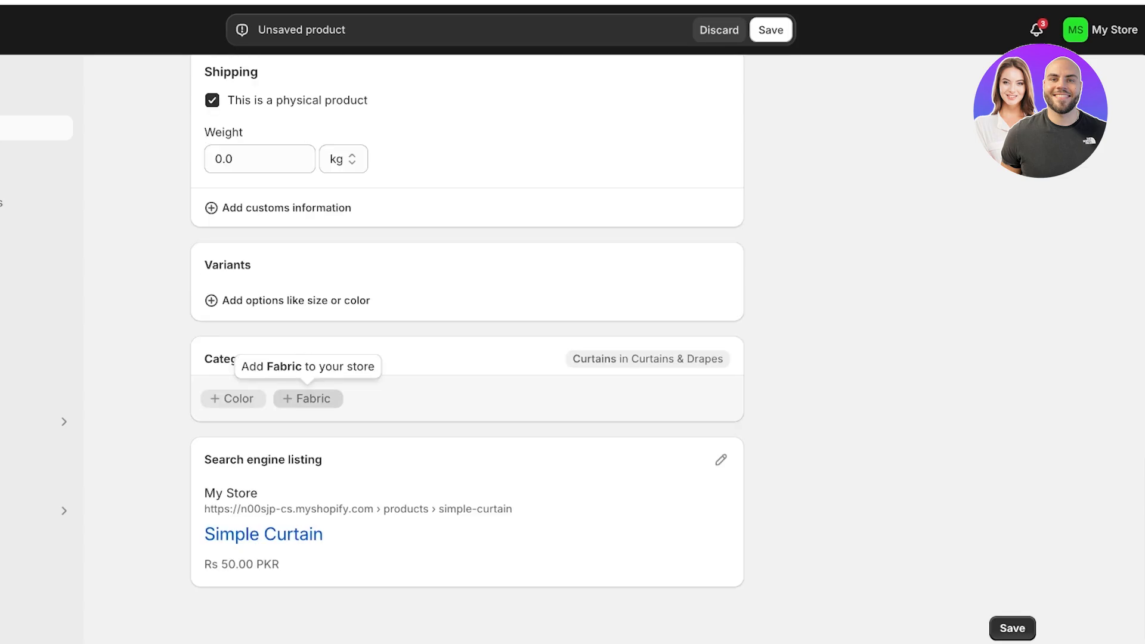
left_click(233, 399)
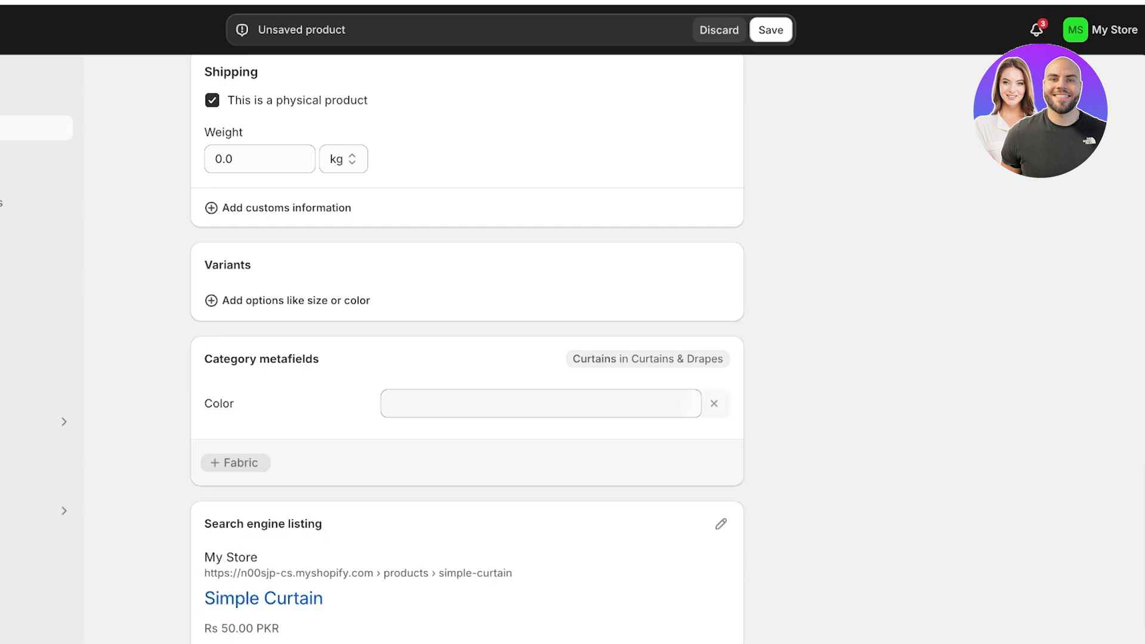
left_click(540, 404)
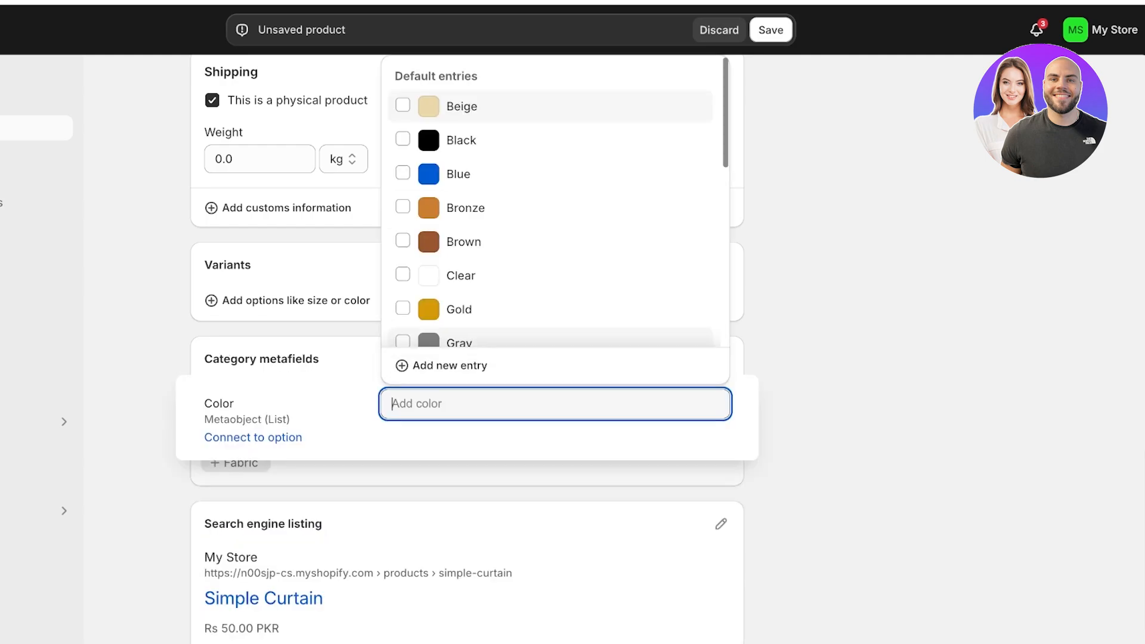
left_click(298, 264)
Add a Color variant option to the product with the values Gold and Gray.
left_click(296, 300)
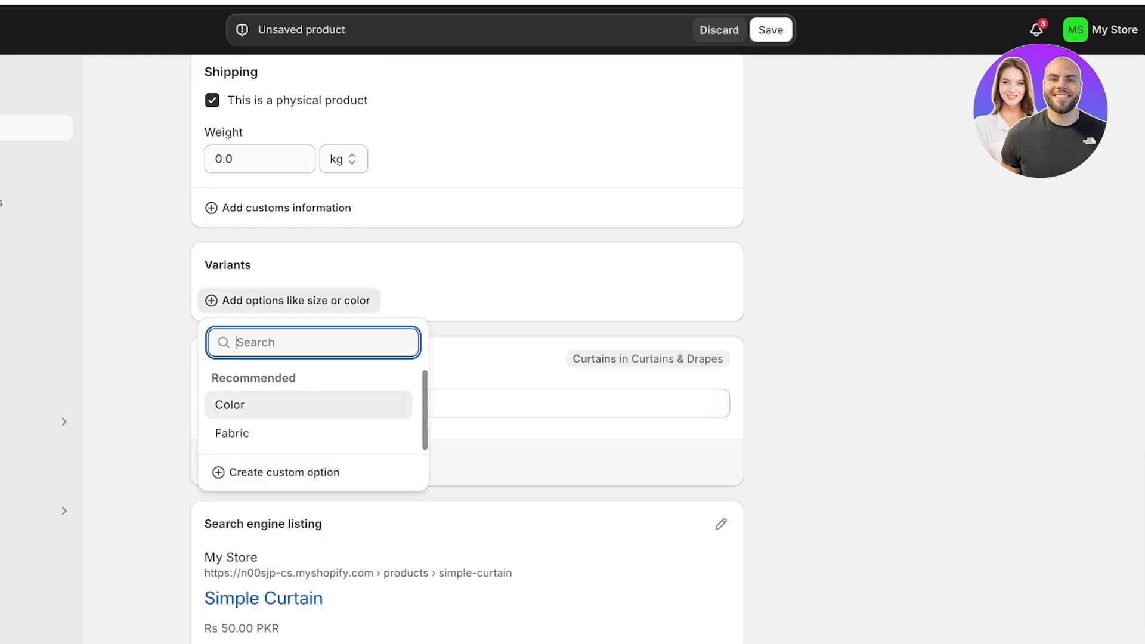
left_click(262, 405)
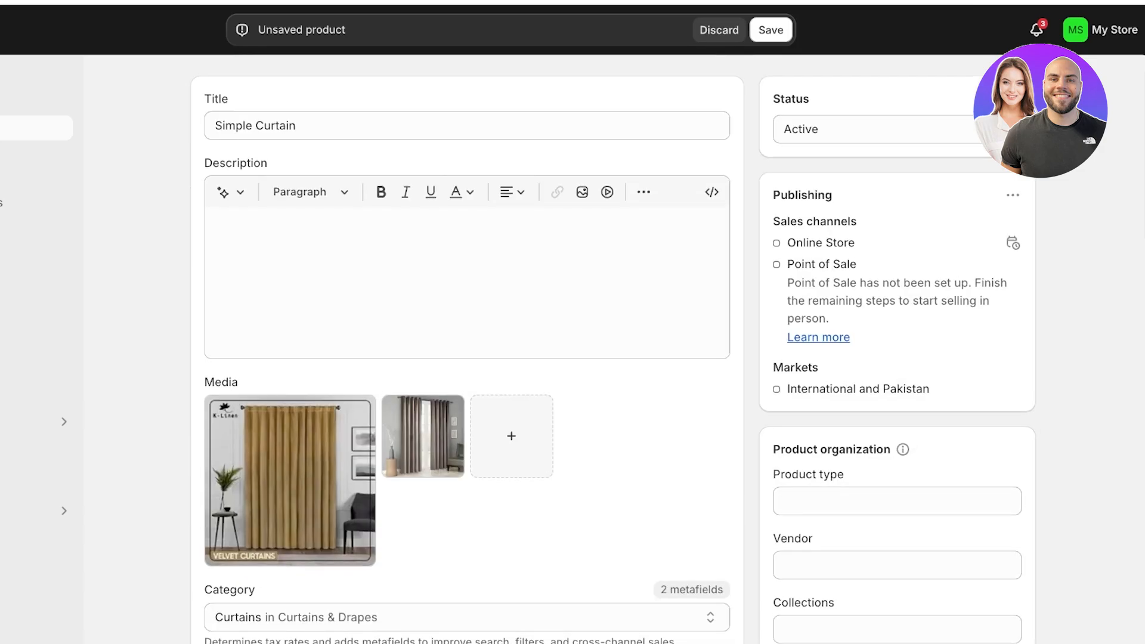
scroll(466, 346, "up", 1)
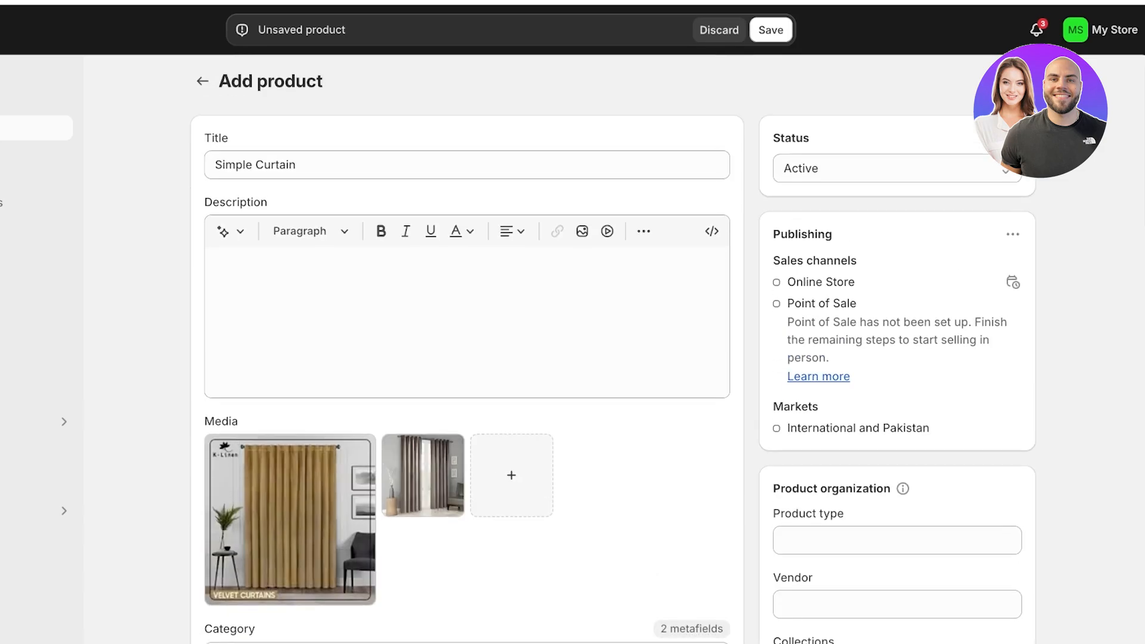
scroll(465, 346, "down", 4)
scroll(466, 346, "down", 10)
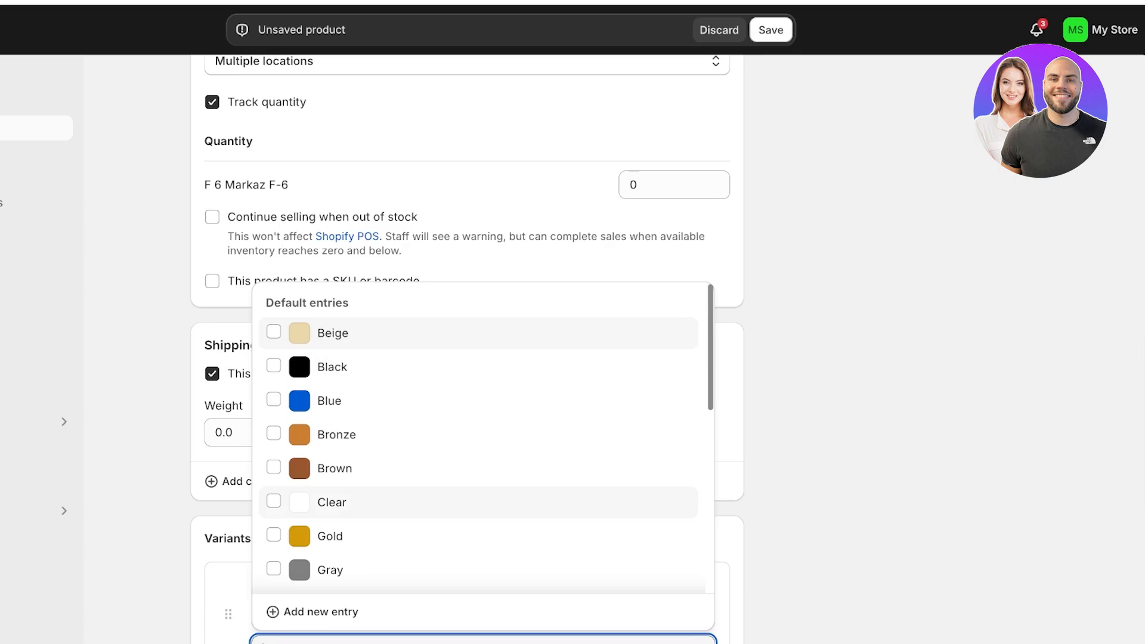
left_click(274, 535)
scroll(274, 537, "down", 4)
left_click(274, 353)
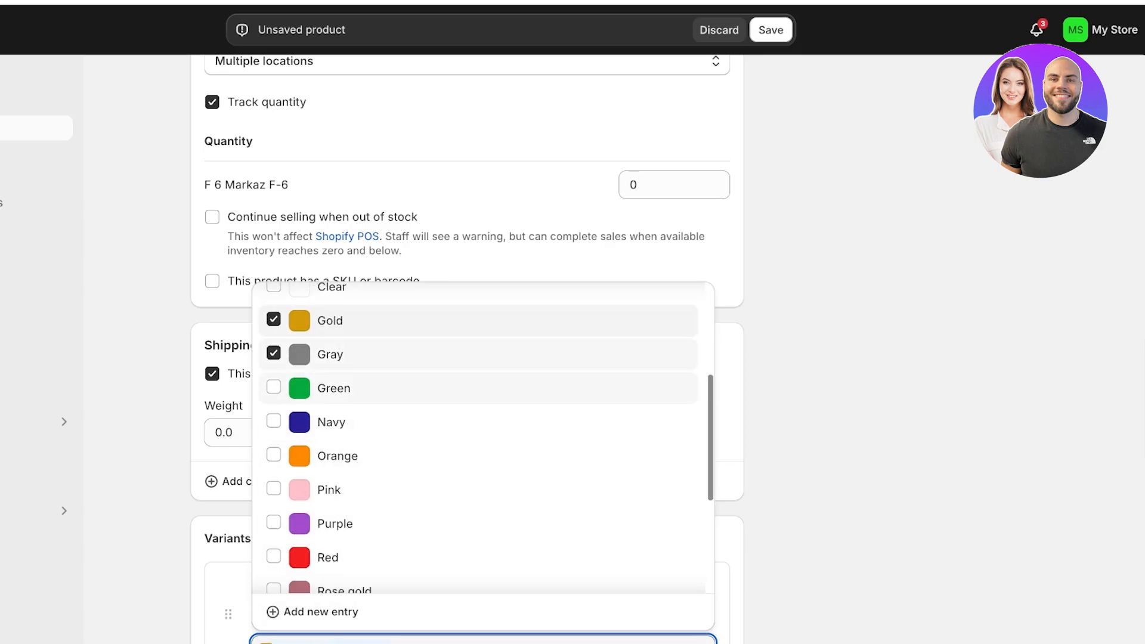
scroll(466, 346, "down", 1)
scroll(467, 346, "down", 2)
left_click(690, 534)
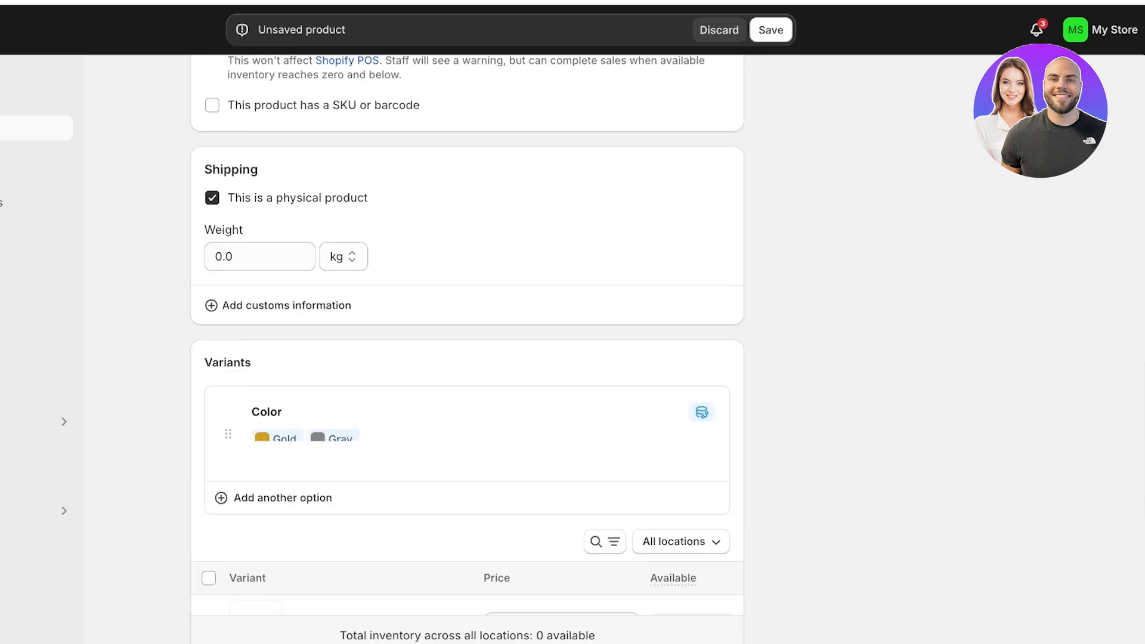
Create a custom variant option named "Size" with the first value "40 x 90".
left_click(282, 482)
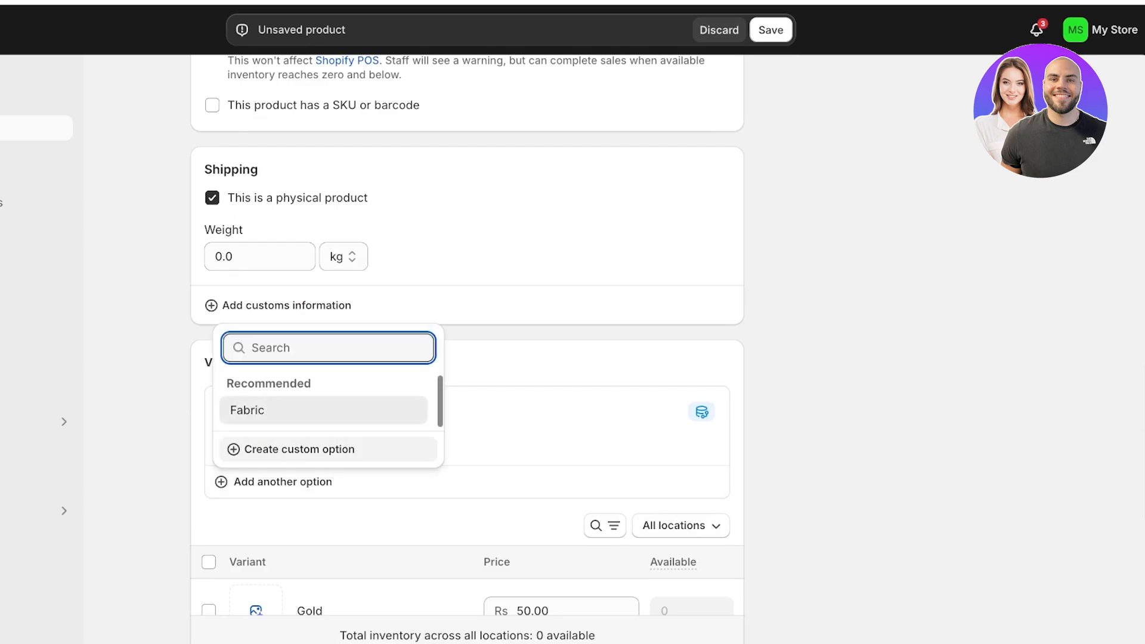
left_click(299, 449)
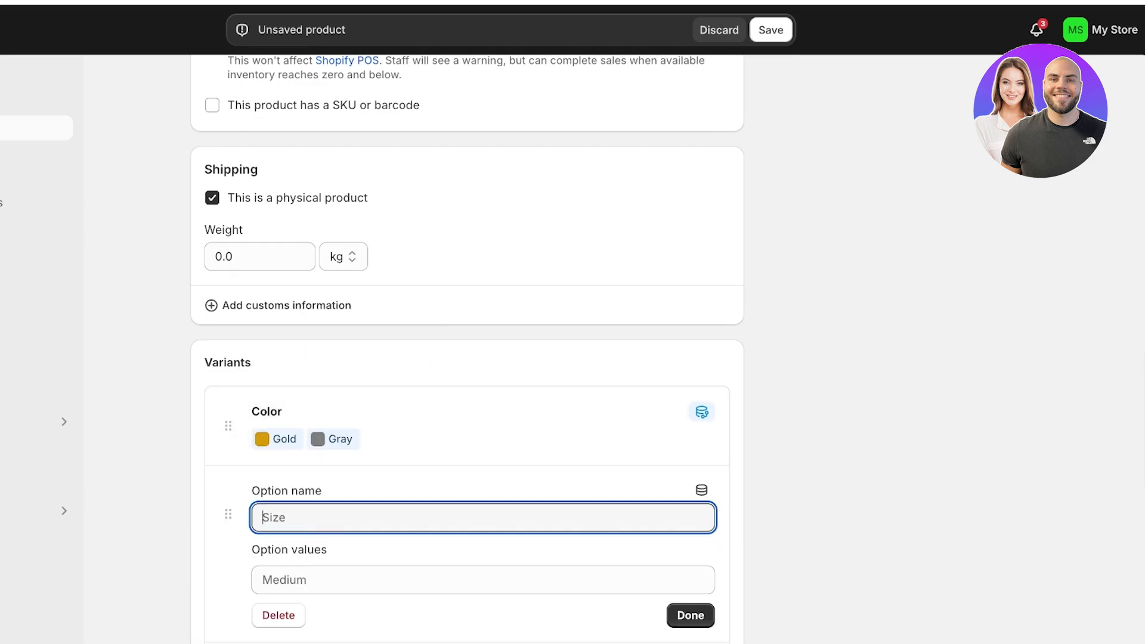
type("Size")
key("Tab")
scroll(467, 350, "down", 3)
scroll(467, 350, "up", 1)
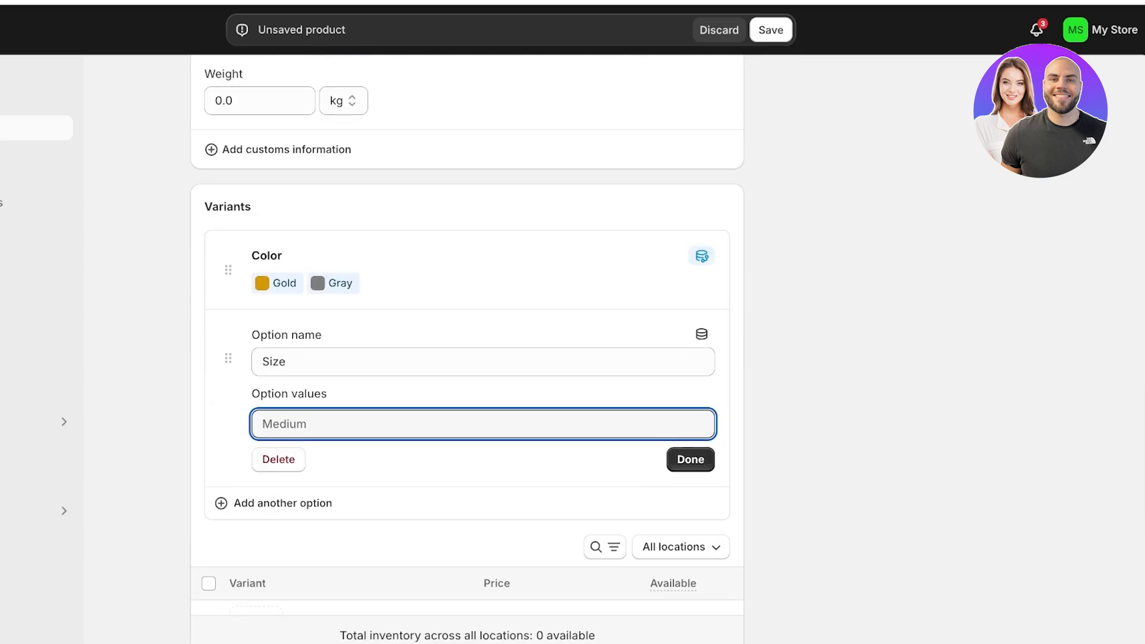
type("40")
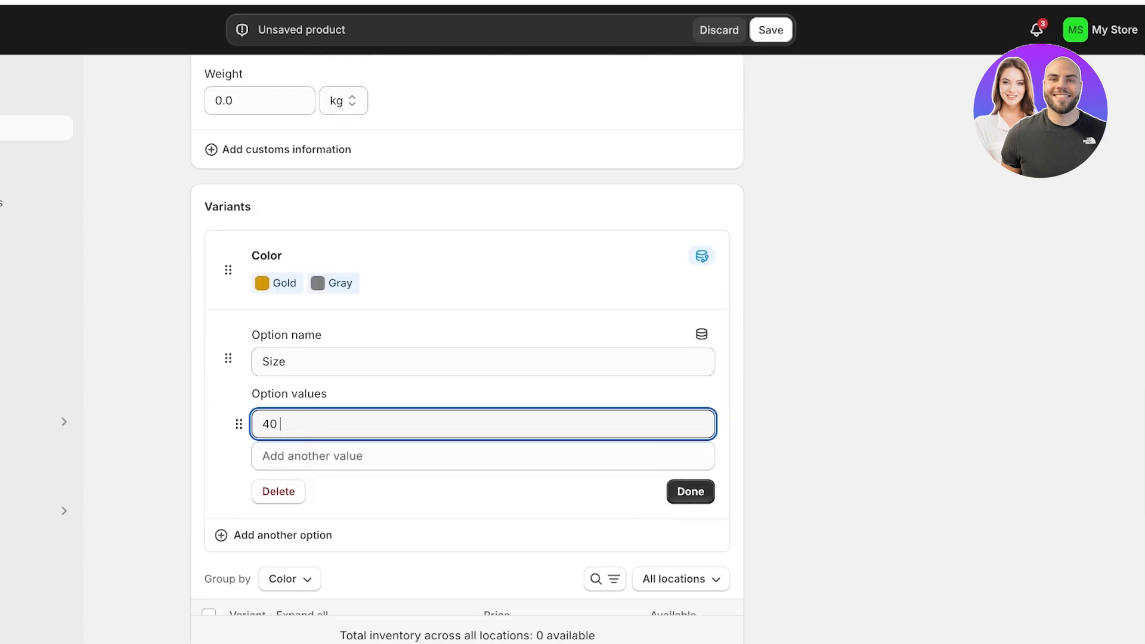
type(" x 90")
key("Tab")
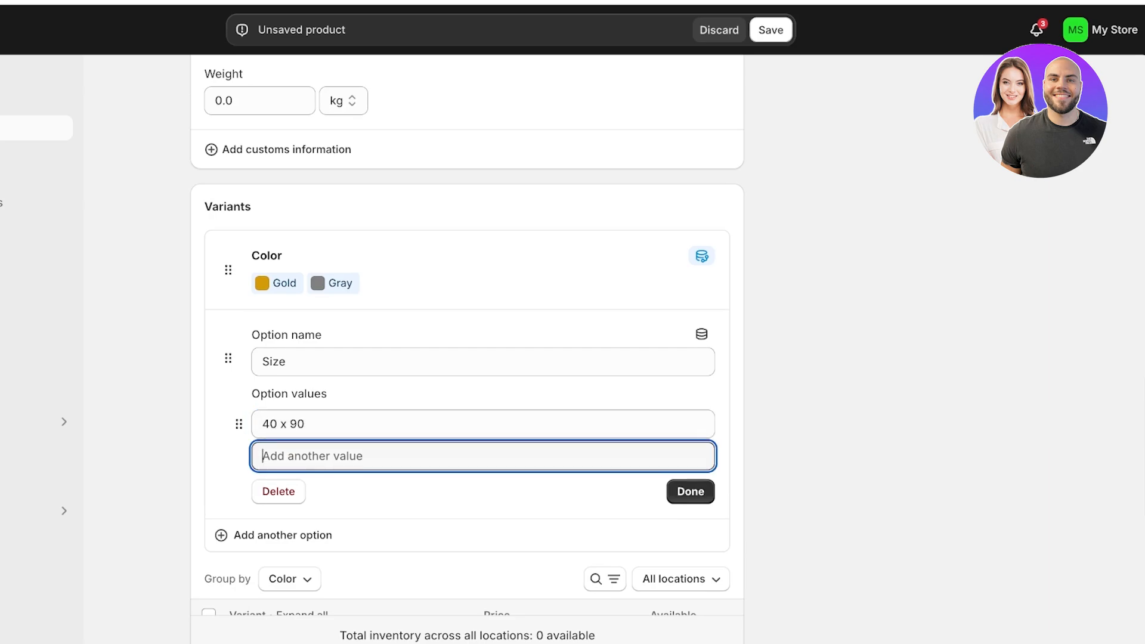
Add the values "100 x 140" and "140 x 200" to the Size option and finish editing it.
type("120")
key("BackSpace")
key("BackSpace")
key("BackSpace")
type("100")
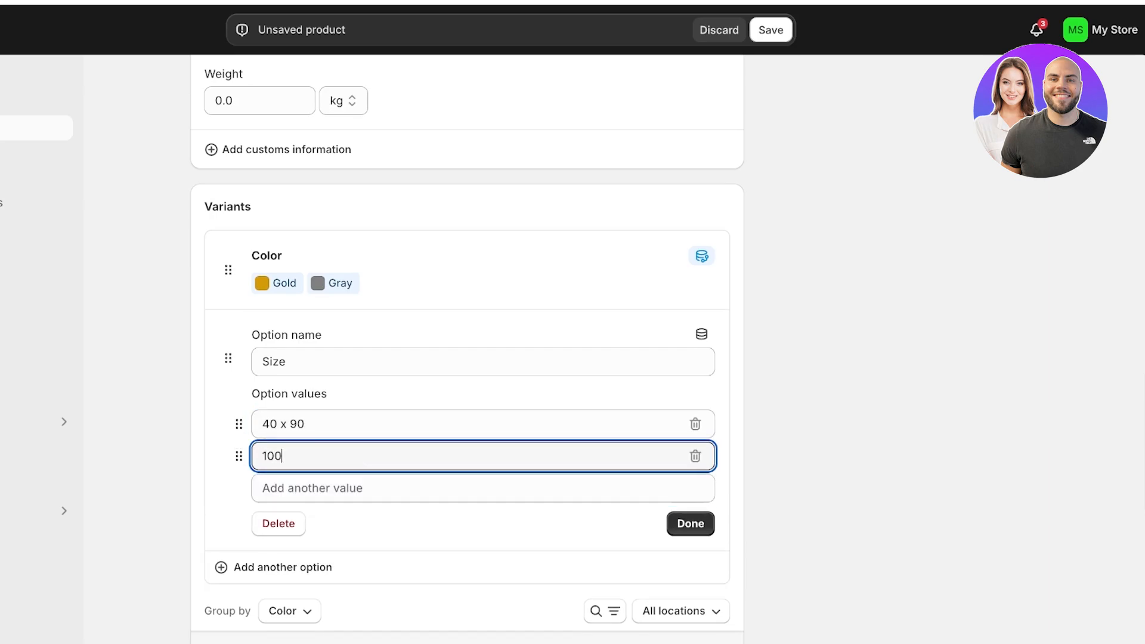
type(" x 140")
key("Tab")
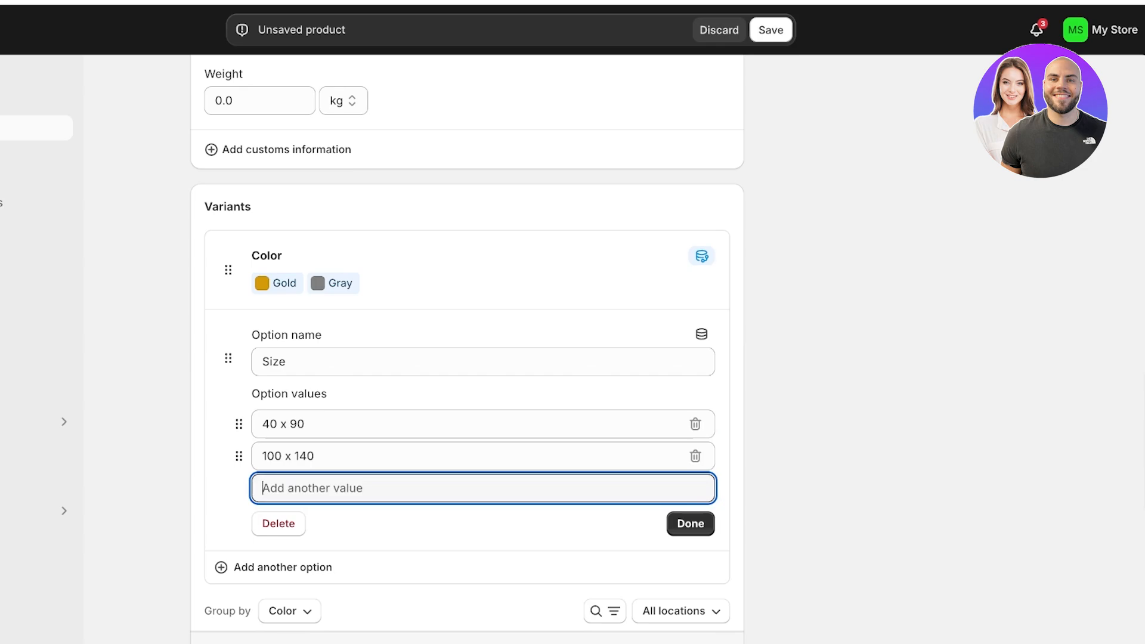
type("1")
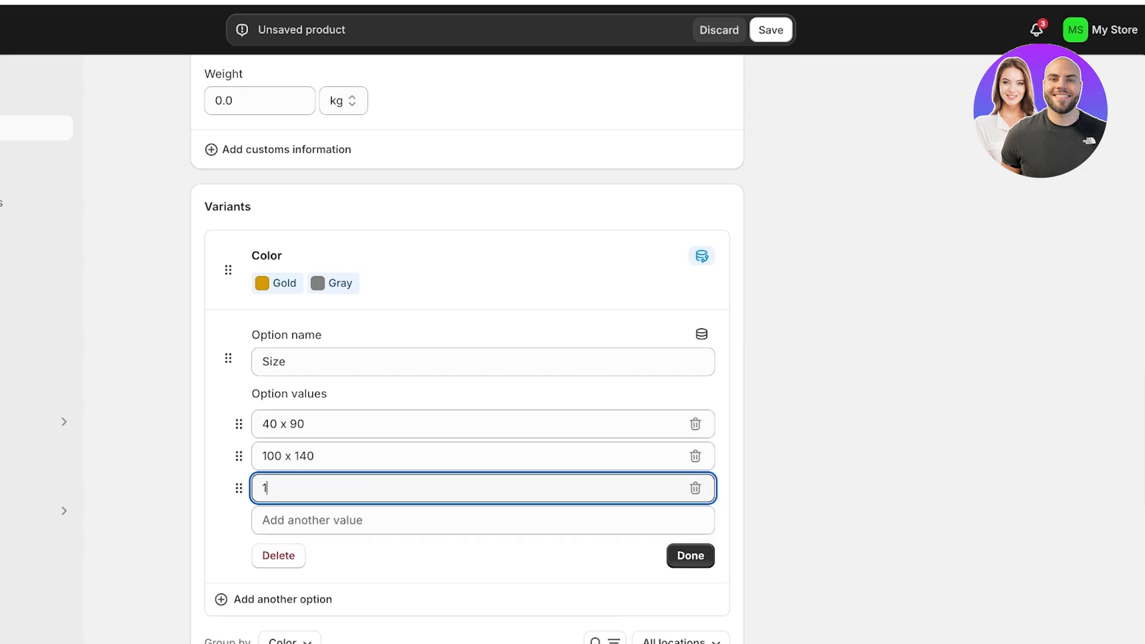
type("40 x 200")
key("Return")
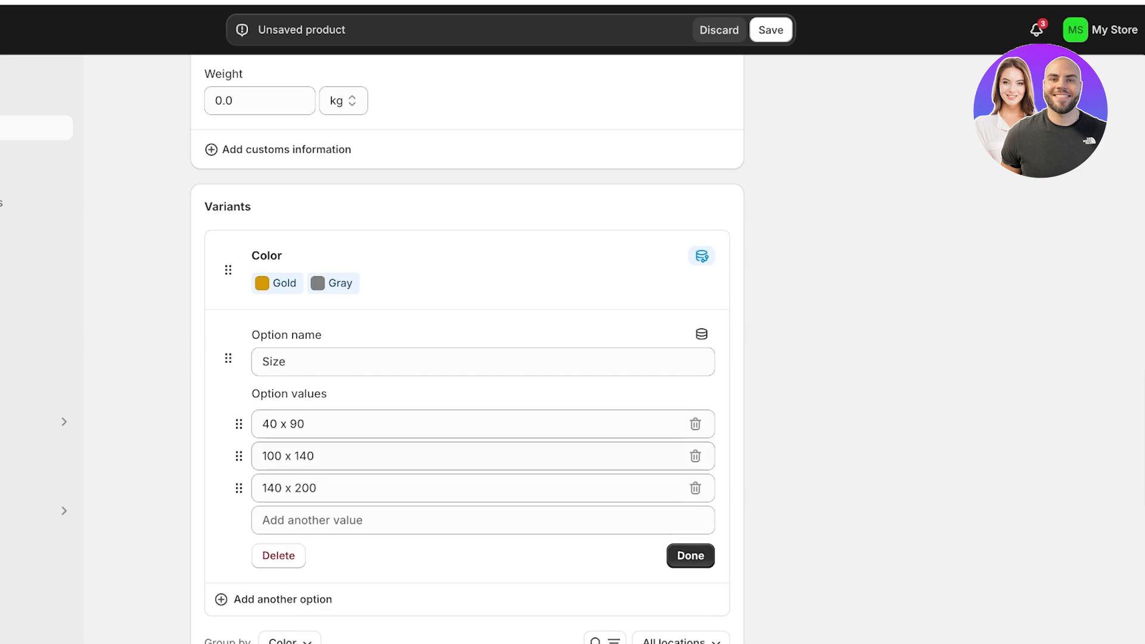
left_click(691, 555)
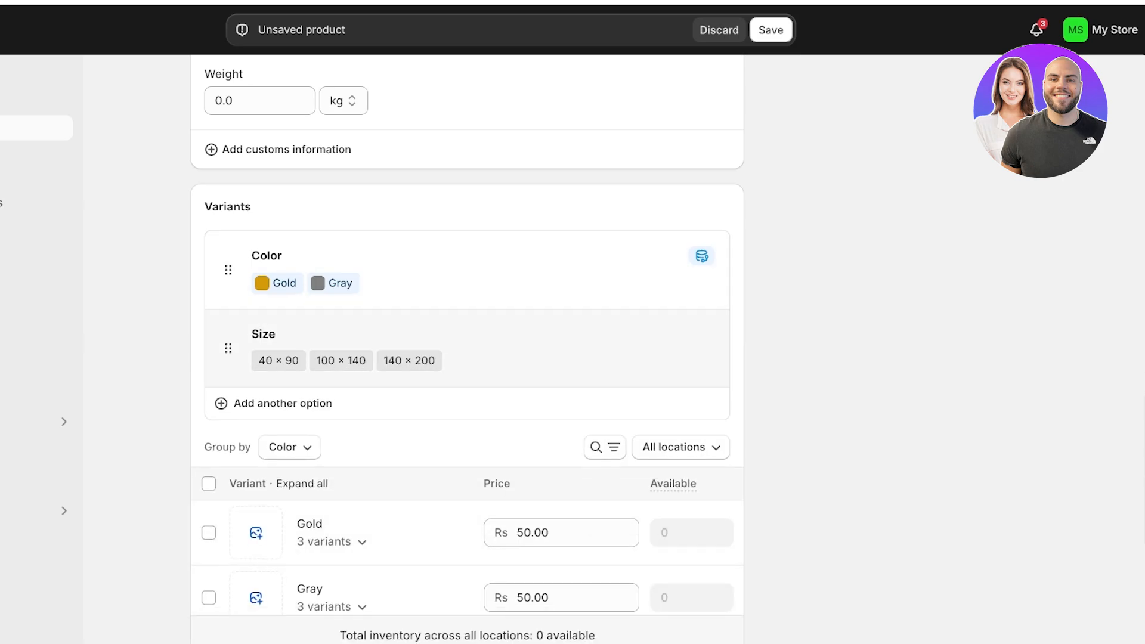
Check which size variants are listed under the Gold color and their prices.
scroll(467, 347, "down", 3)
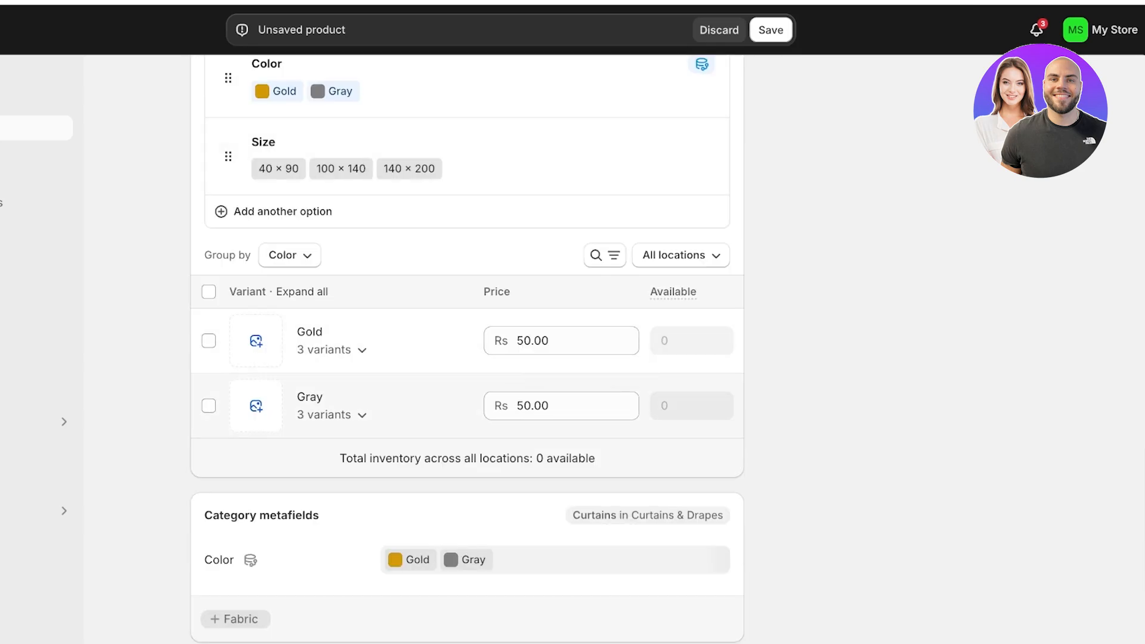
left_click(333, 350)
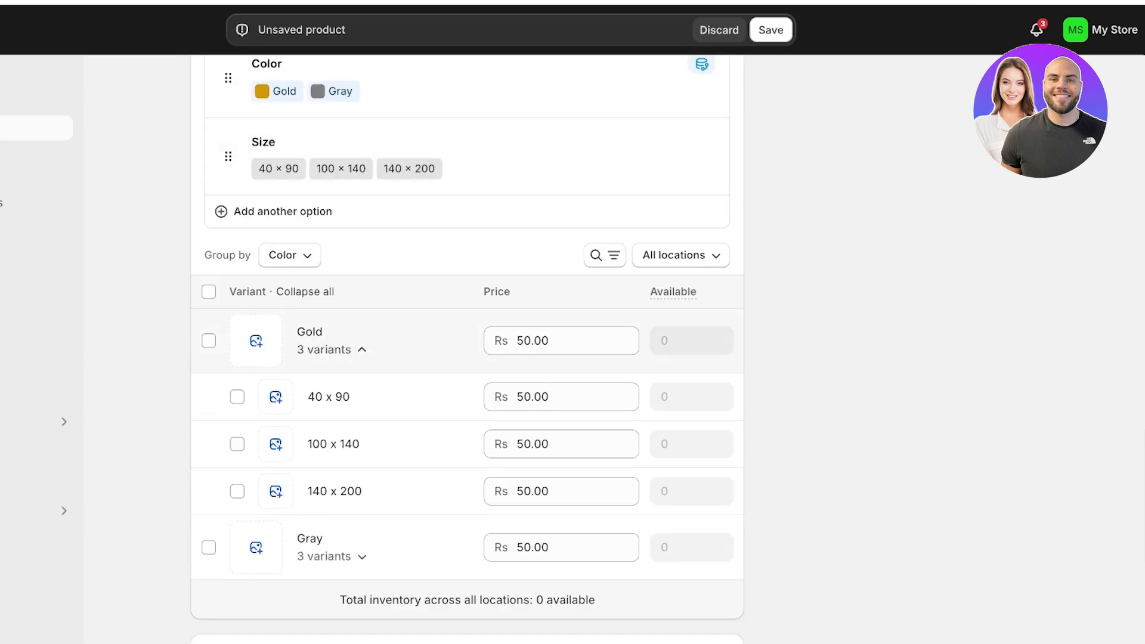
left_click(333, 350)
scroll(467, 346, "up", 3)
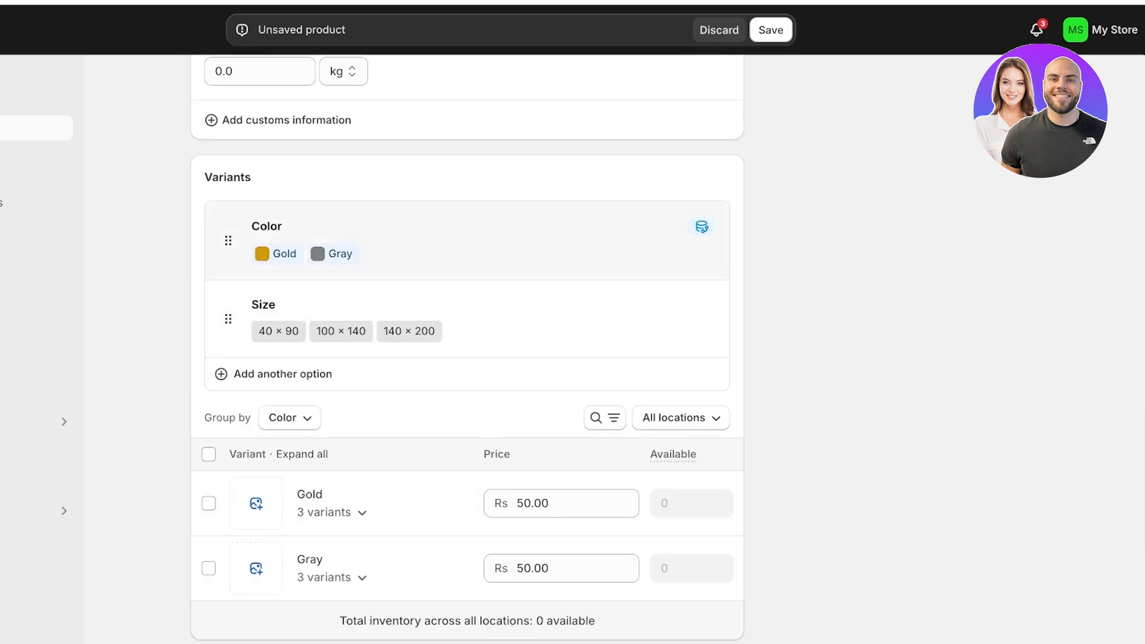
Create a third custom variant option named "Blackout Curtain".
left_click(283, 374)
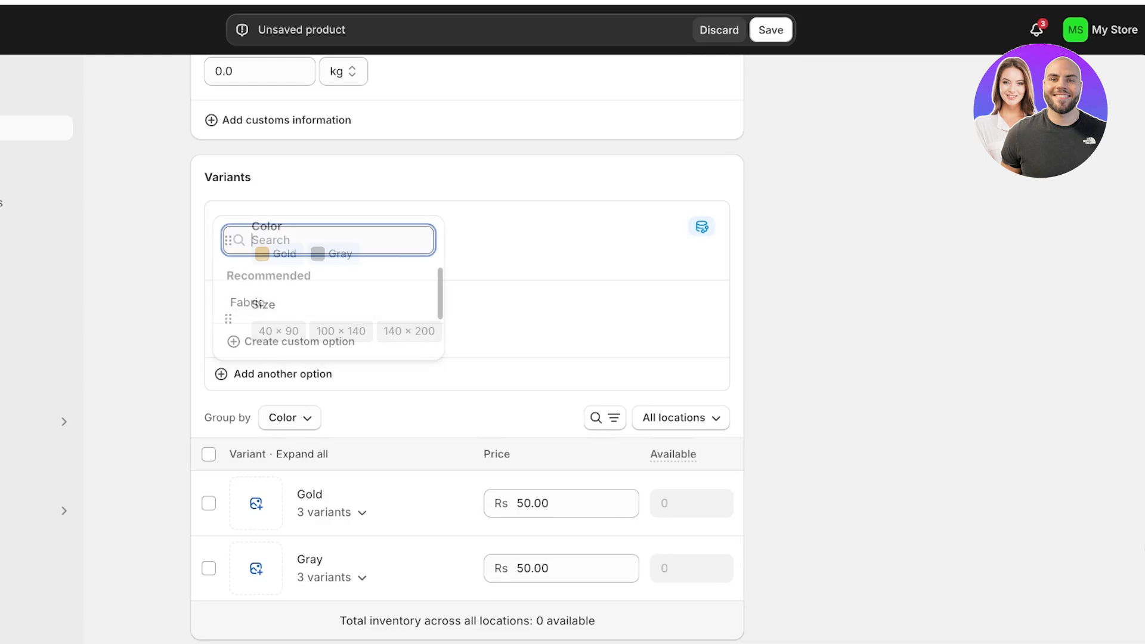
left_click(292, 340)
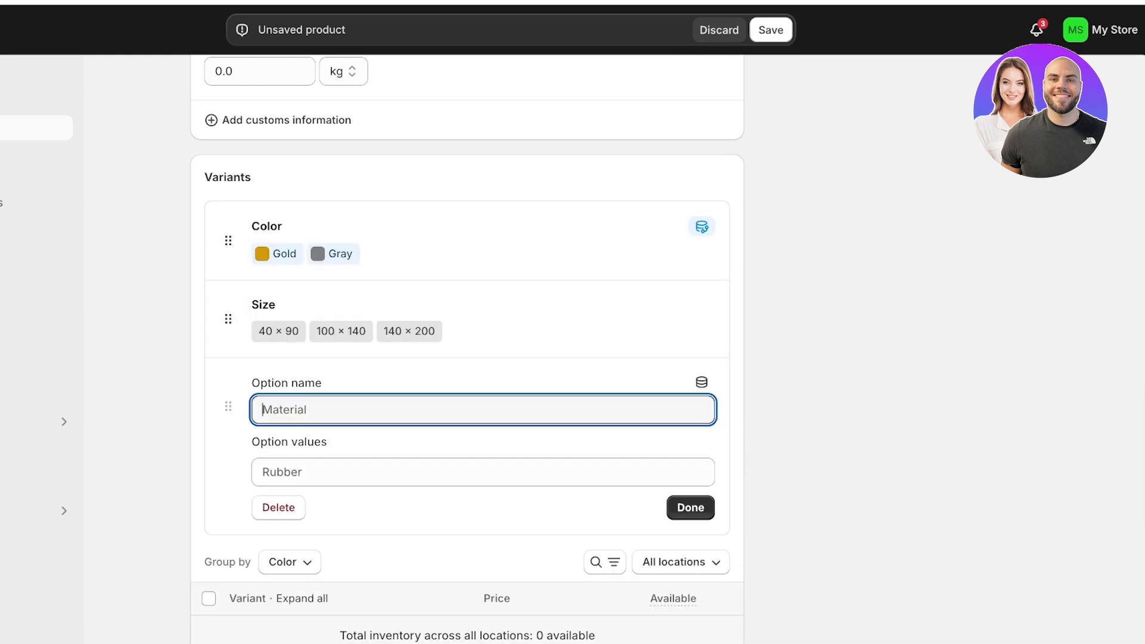
type("Bloco")
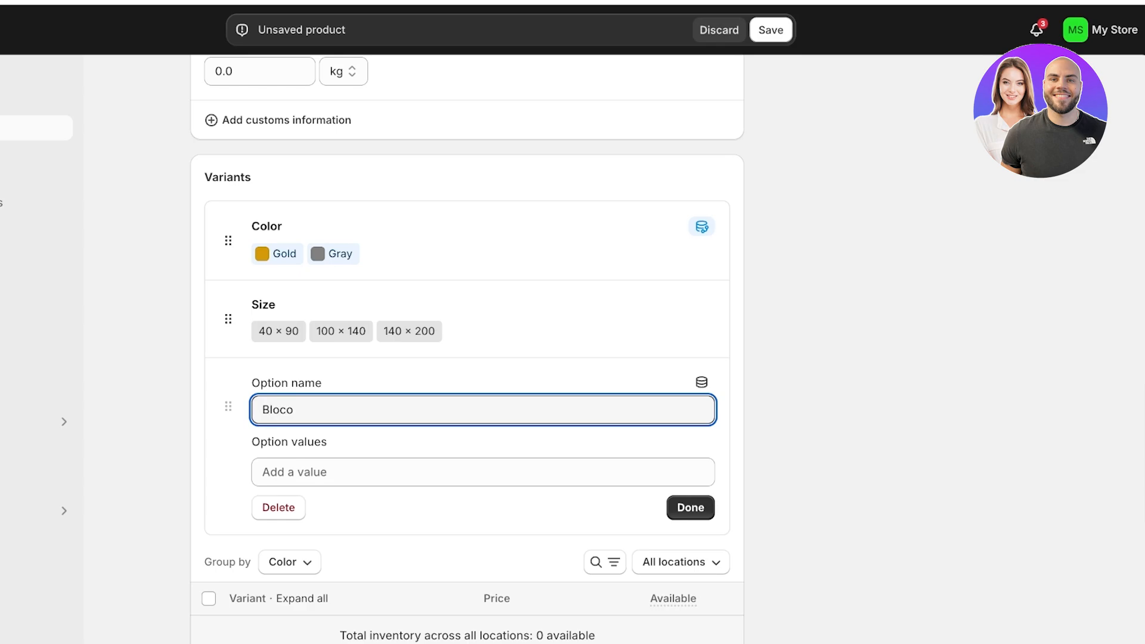
key("BackSpace")
key("BackSpace")
key("BackSpace")
type("ackout Curtain")
key("Tab")
key("Tab")
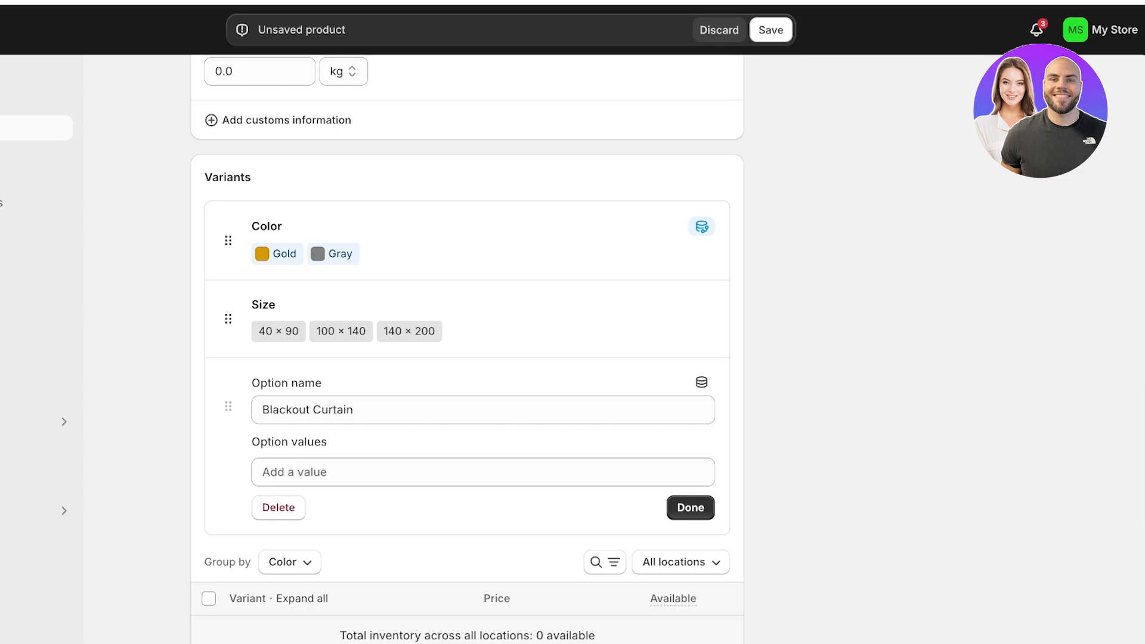
Add the values "Blackout Curtain" and "Simple Fabric Lining" to the Blackout Curtain option and finish editing it.
type("C")
key("BackSpace")
type("Bla")
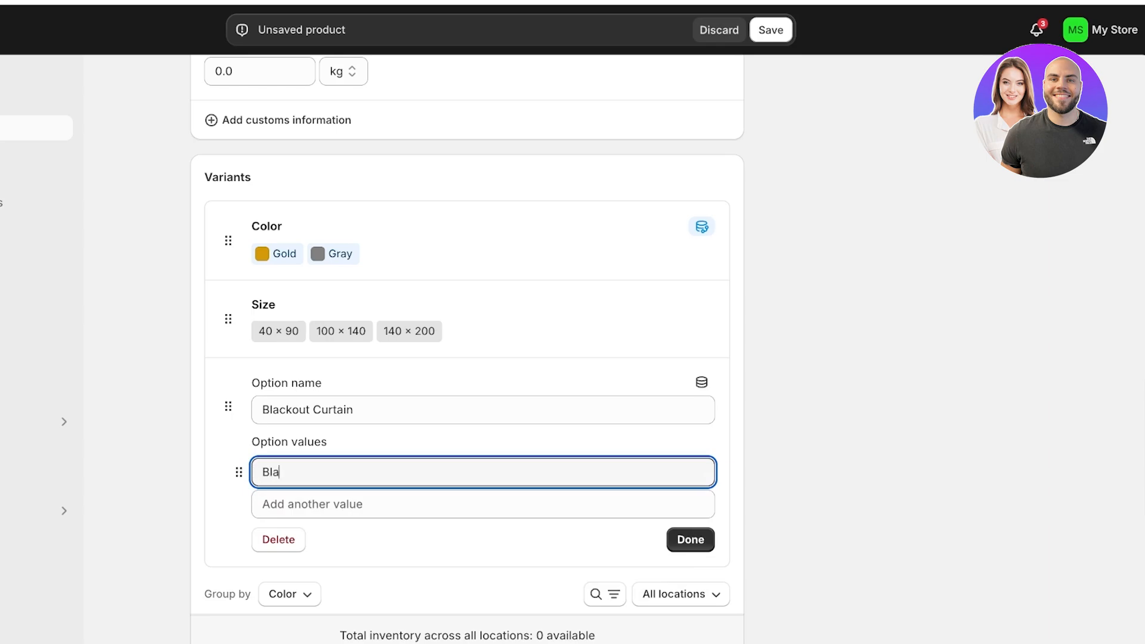
type("ckout Curtain")
key("Tab")
type("S")
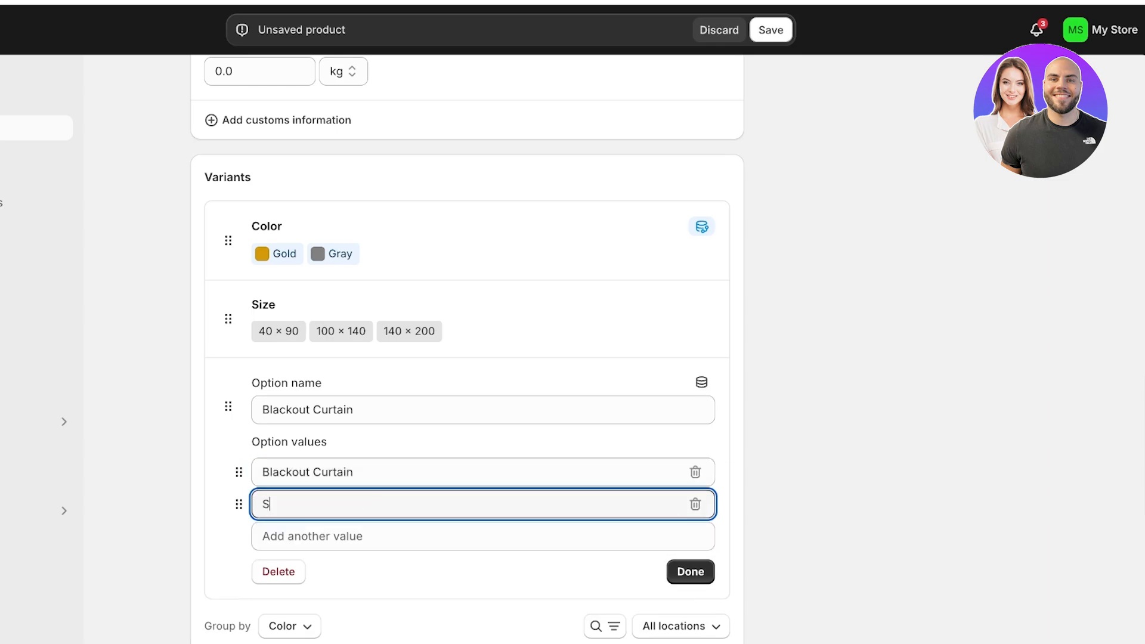
type("imple Fabric Lining")
left_click(691, 572)
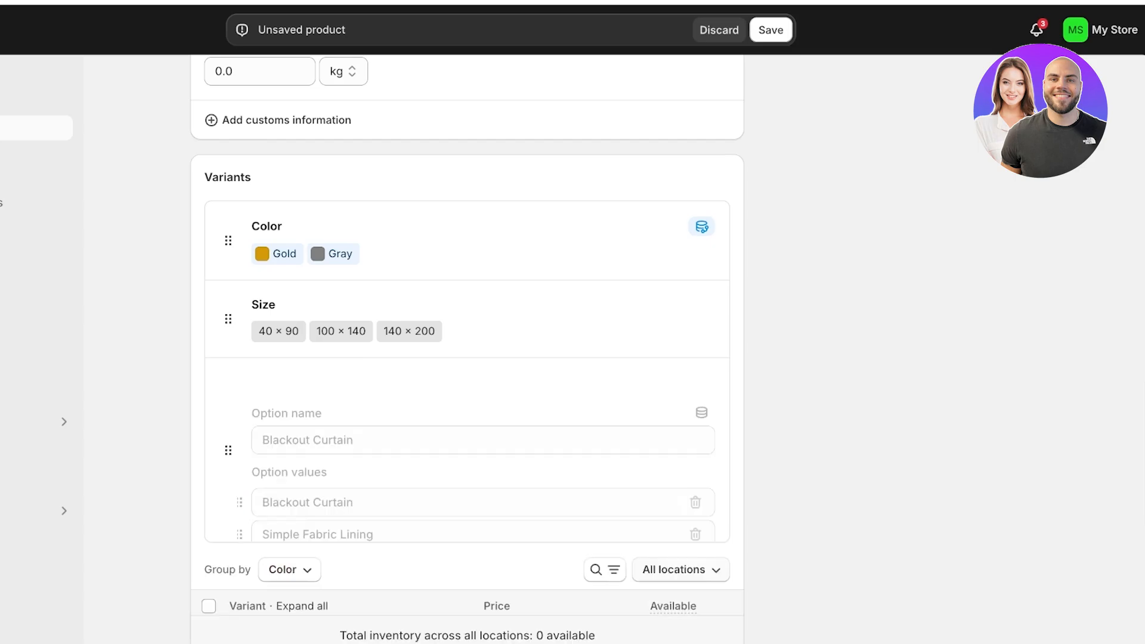
Examine the size and lining combinations under Gold and Gray, including their prices and available quantities.
scroll(358, 382, "down", 3)
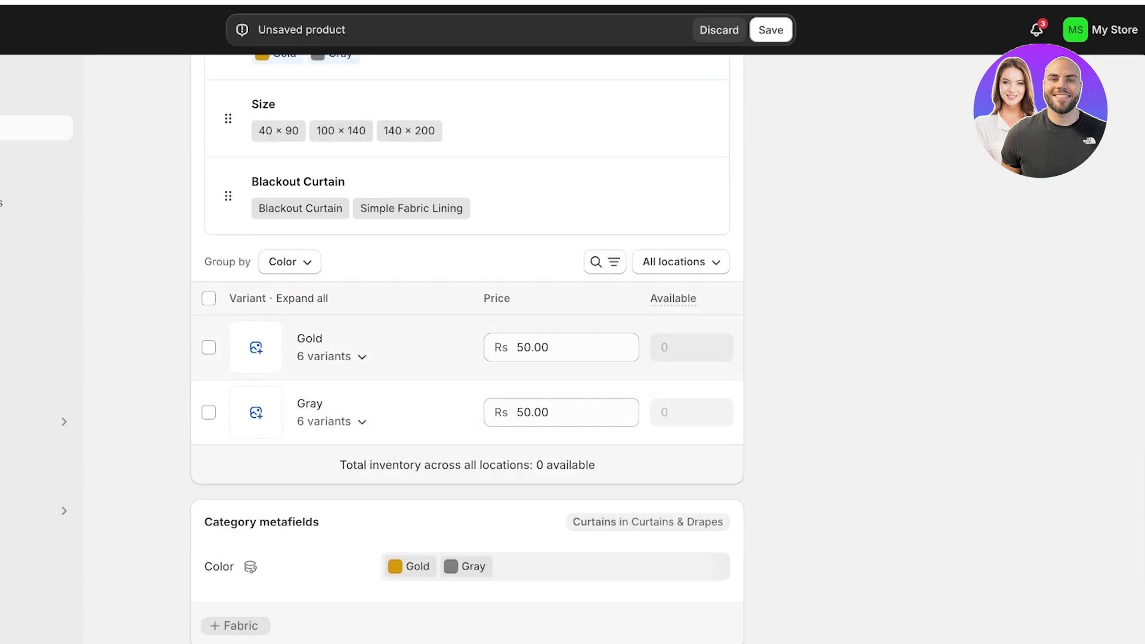
left_click(331, 357)
left_click(331, 356)
left_click(332, 422)
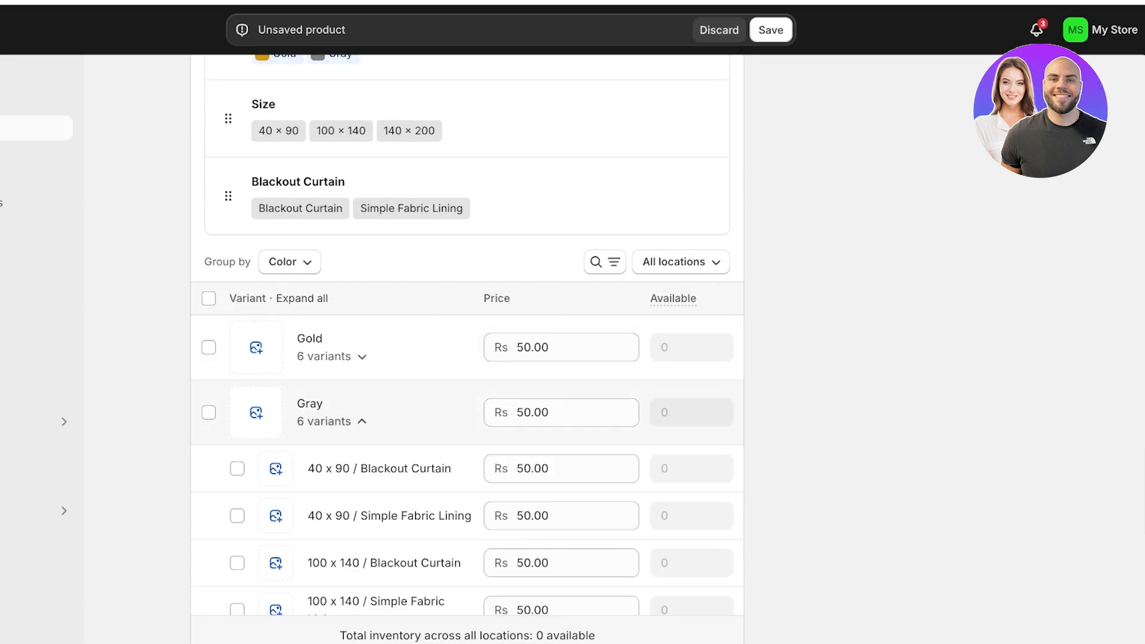
left_click(331, 422)
scroll(467, 349, "up", 1)
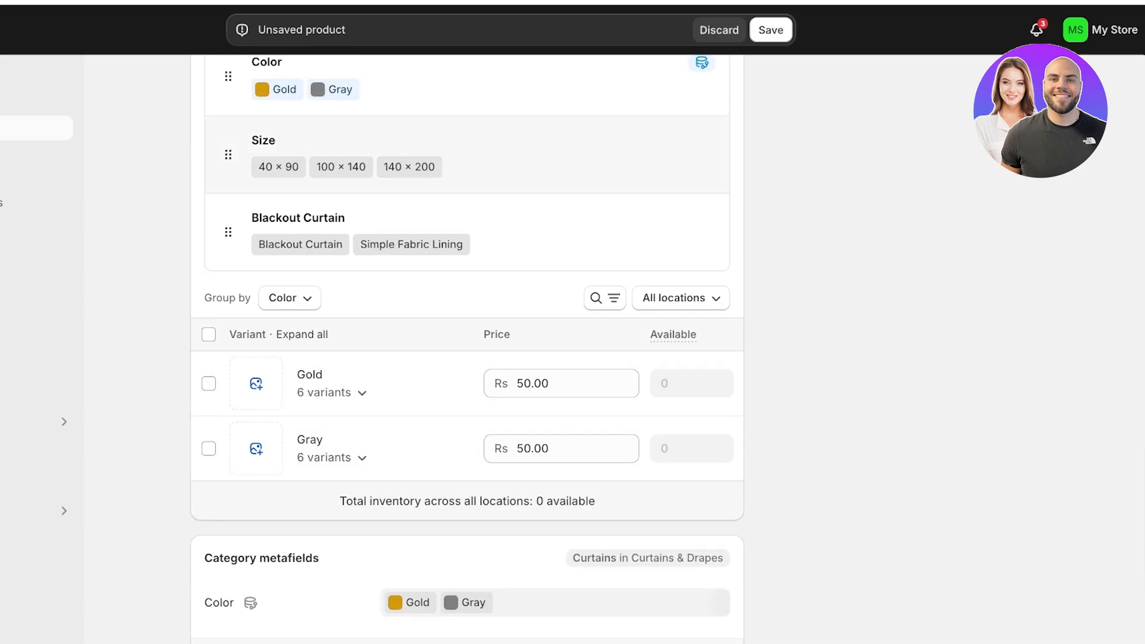
scroll(467, 349, "up", 1)
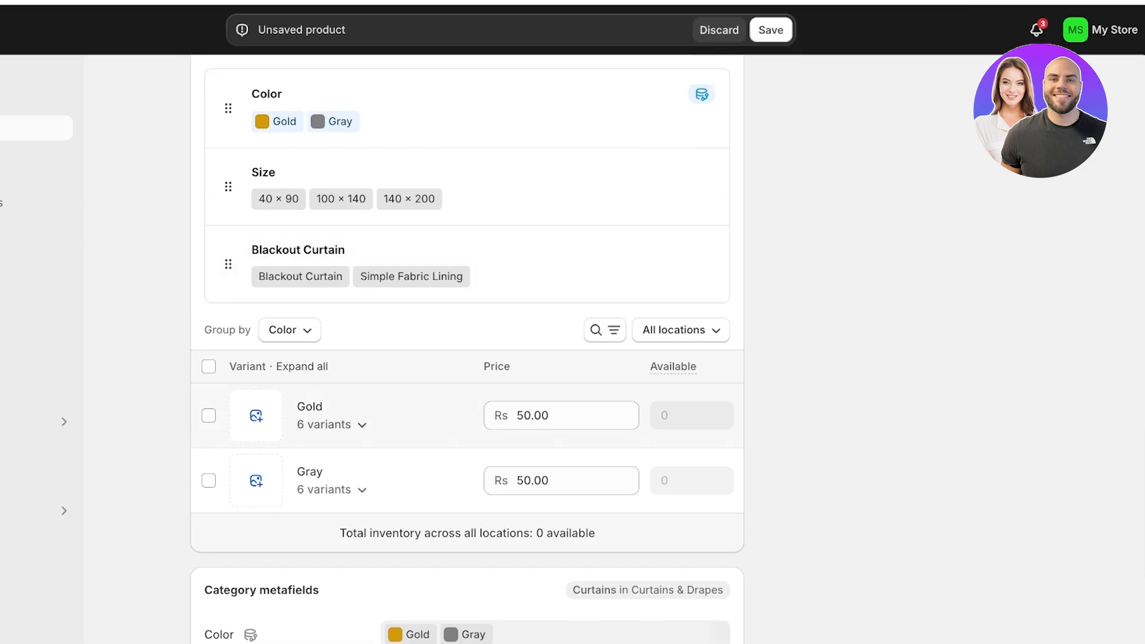
left_click(331, 425)
scroll(331, 424, "down", 3)
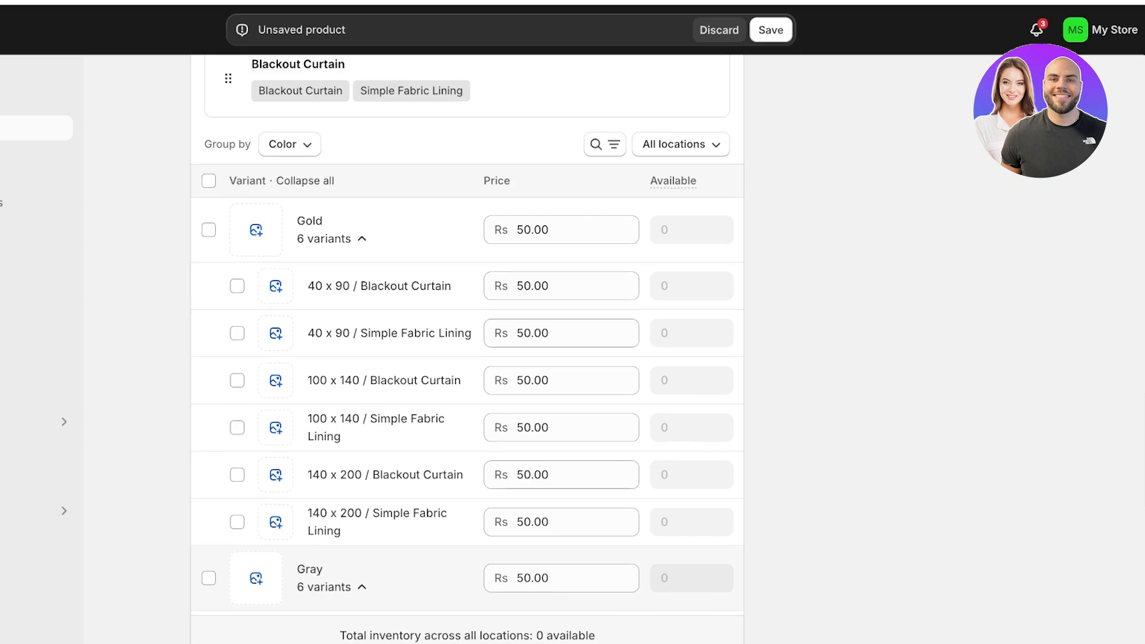
scroll(467, 335, "up", 2)
scroll(467, 358, "down", 8)
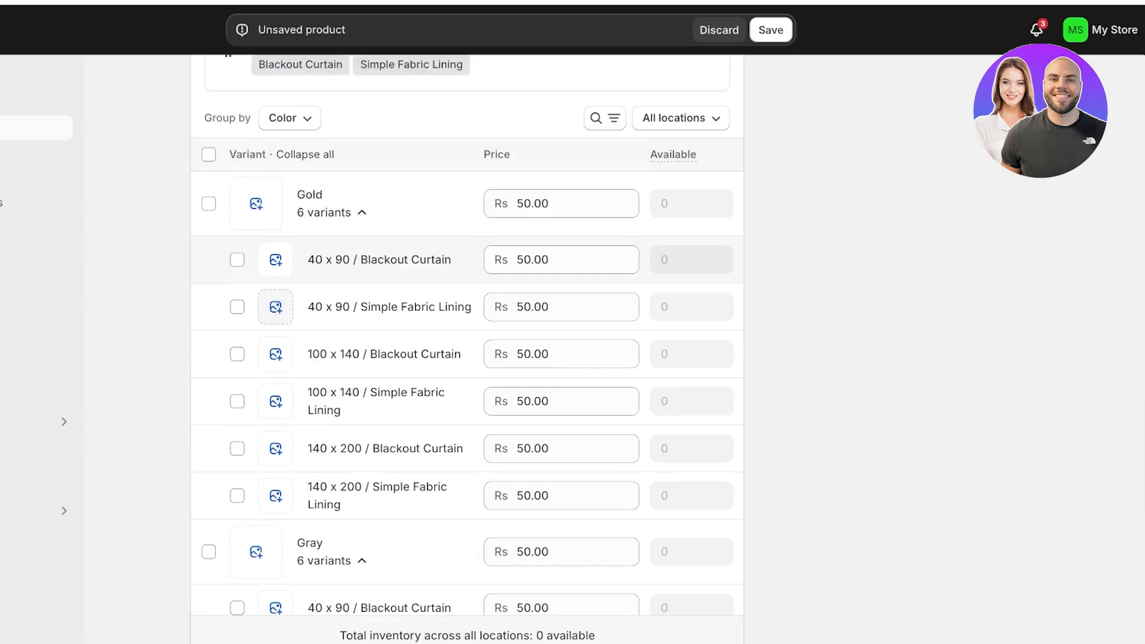
scroll(467, 352, "up", 7)
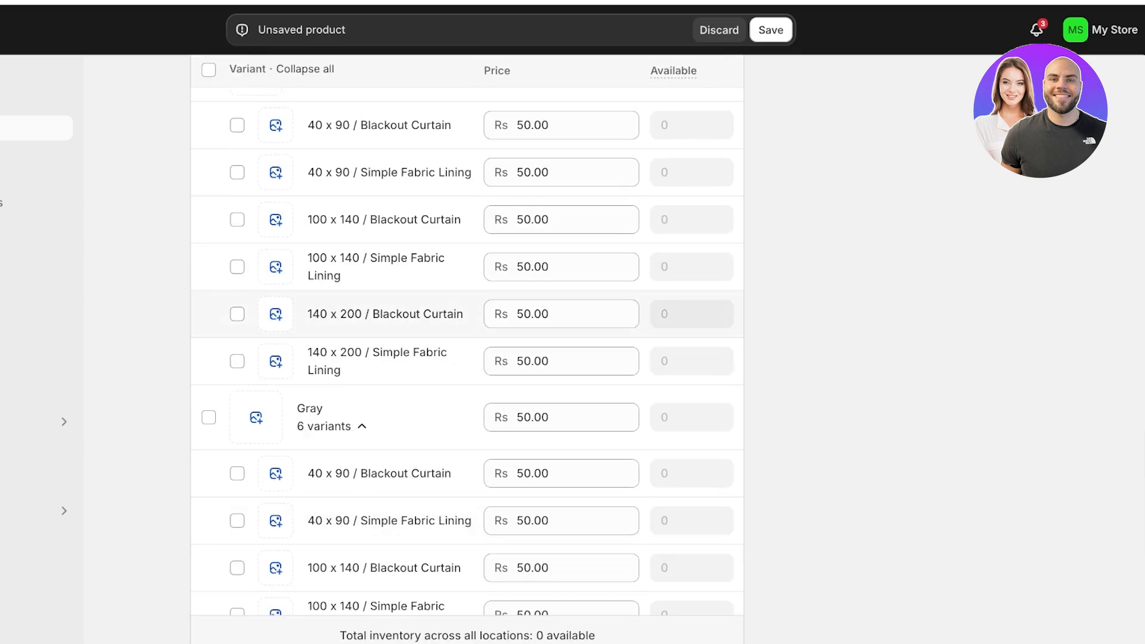
scroll(685, 331, "up", 1)
scroll(685, 331, "down", 1)
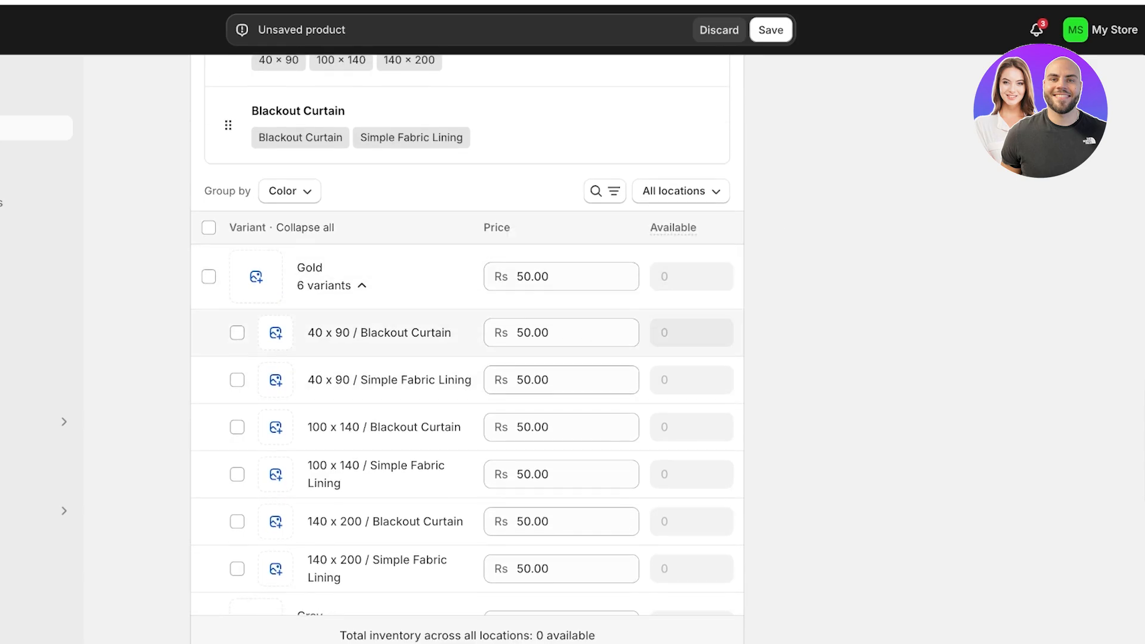
scroll(685, 331, "down", 3)
scroll(684, 570, "up", 4)
scroll(685, 507, "down", 7)
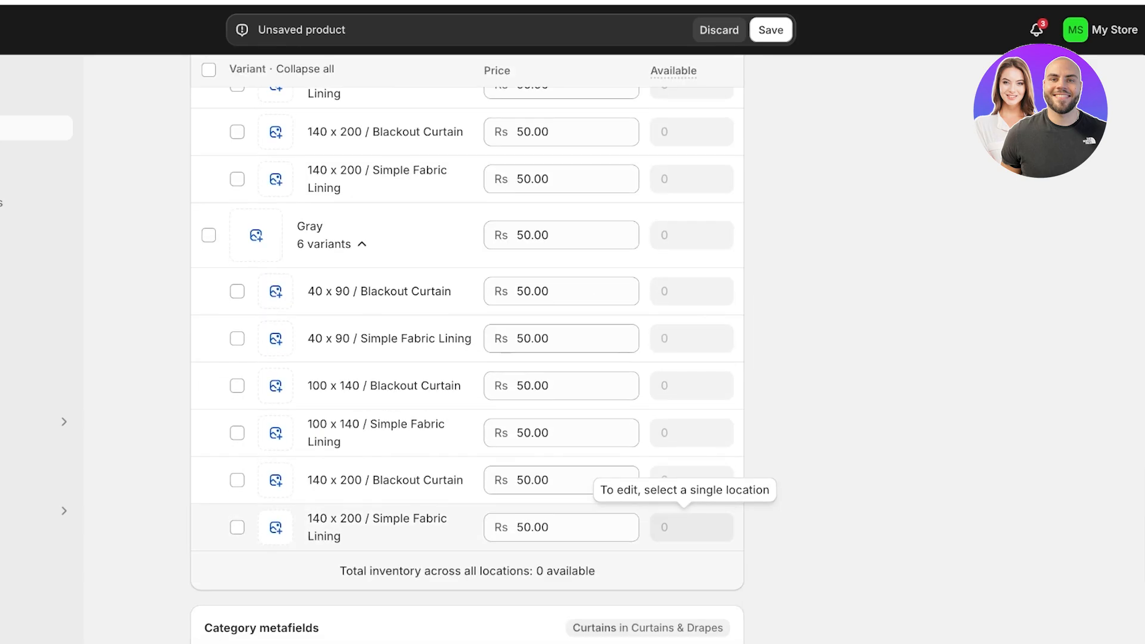
Switch the product's stock location to cjdropshipping and back to Multiple locations, and turn off quantity tracking.
scroll(685, 507, "up", 15)
scroll(467, 351, "up", 4)
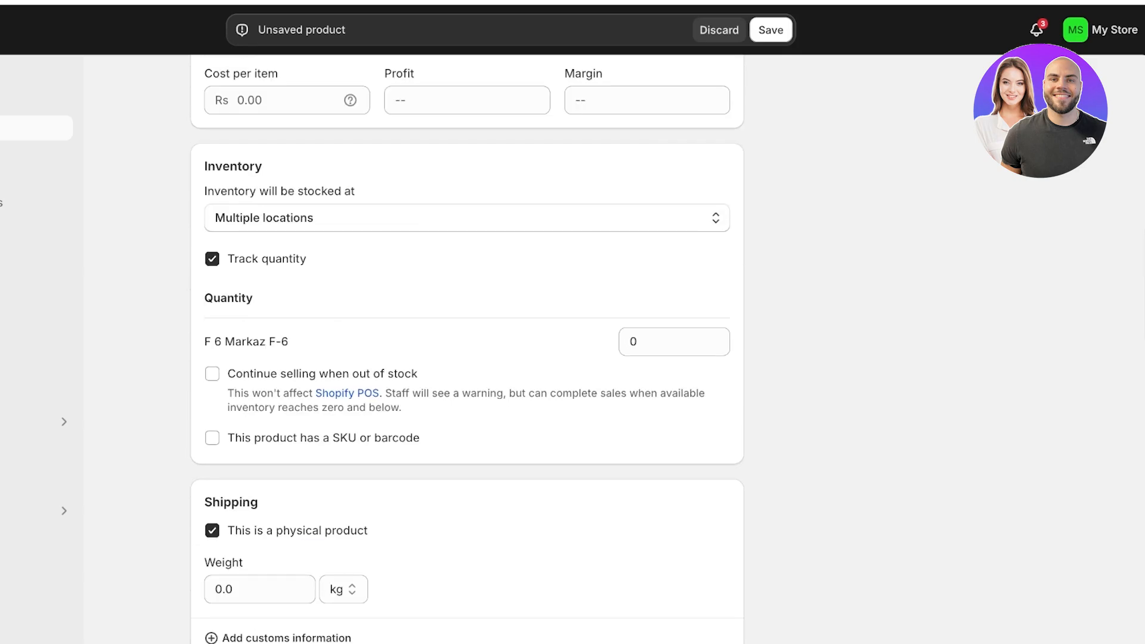
scroll(467, 350, "down", 2)
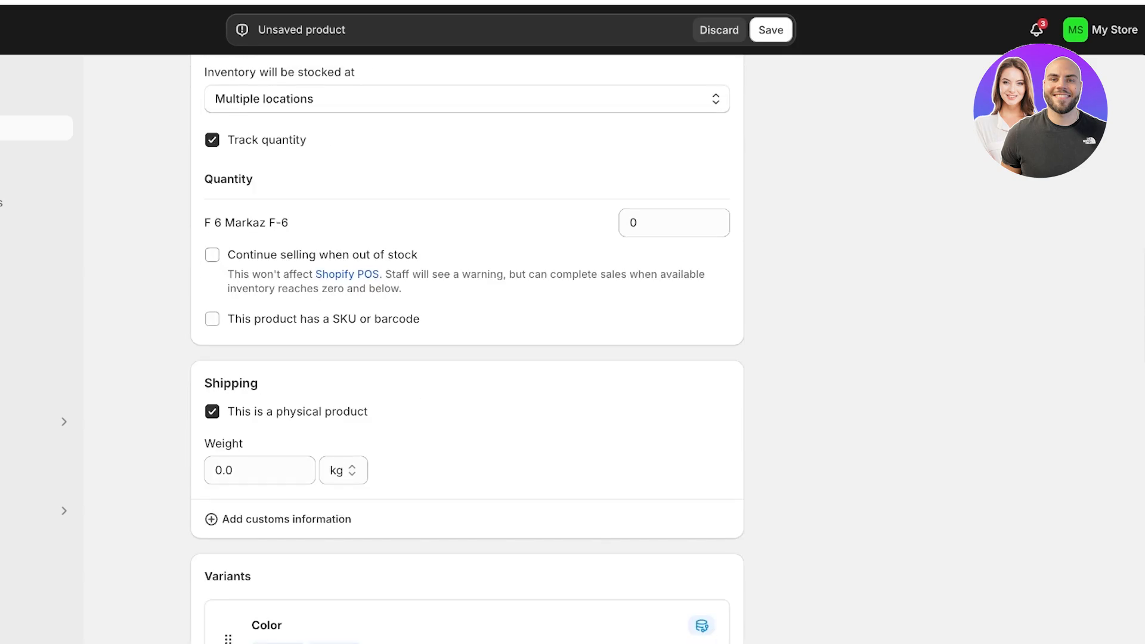
scroll(467, 351, "up", 3)
left_click(467, 274)
left_click(467, 274)
left_click(467, 274)
left_click(467, 312)
left_click(467, 274)
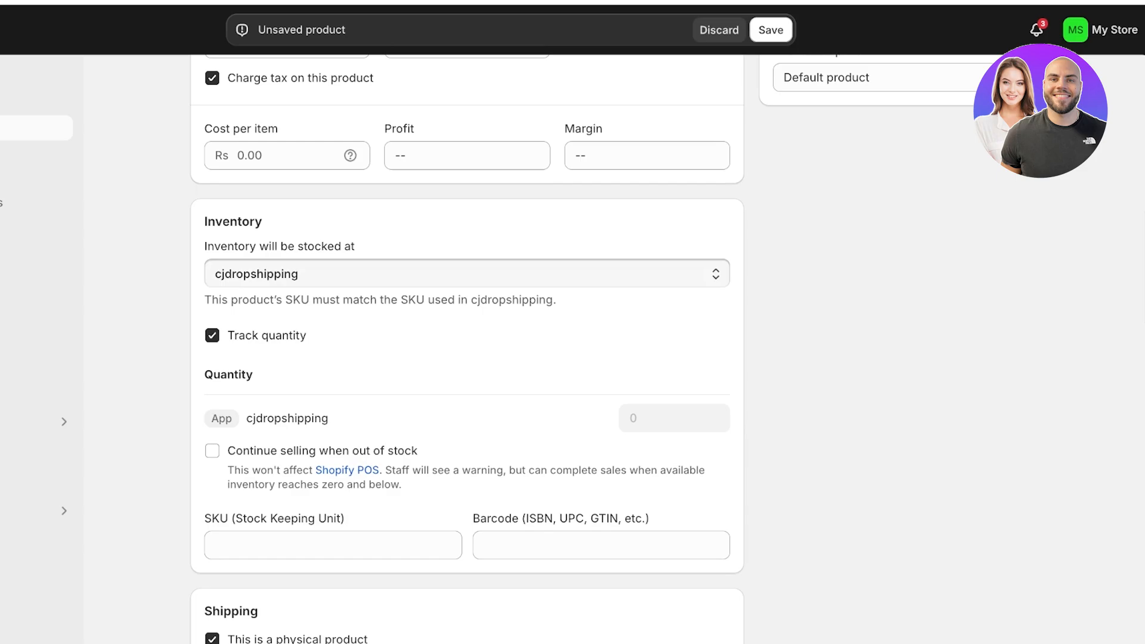
left_click(467, 354)
left_click(212, 315)
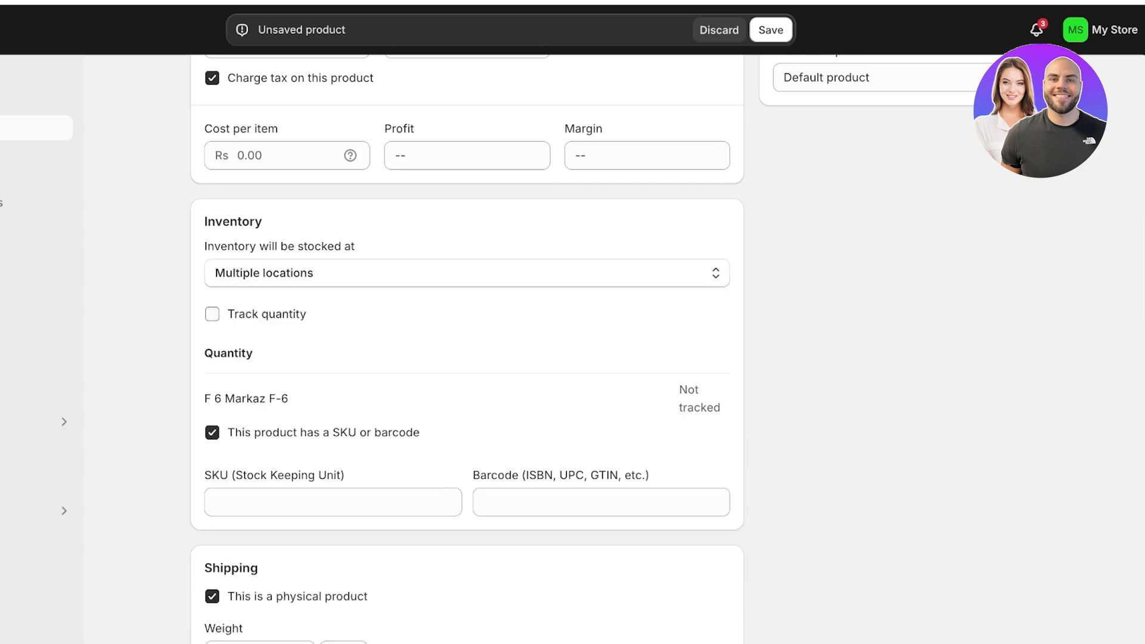
Save the Simple Curtain product and return to the product list.
scroll(467, 350, "down", 3)
left_click(770, 30)
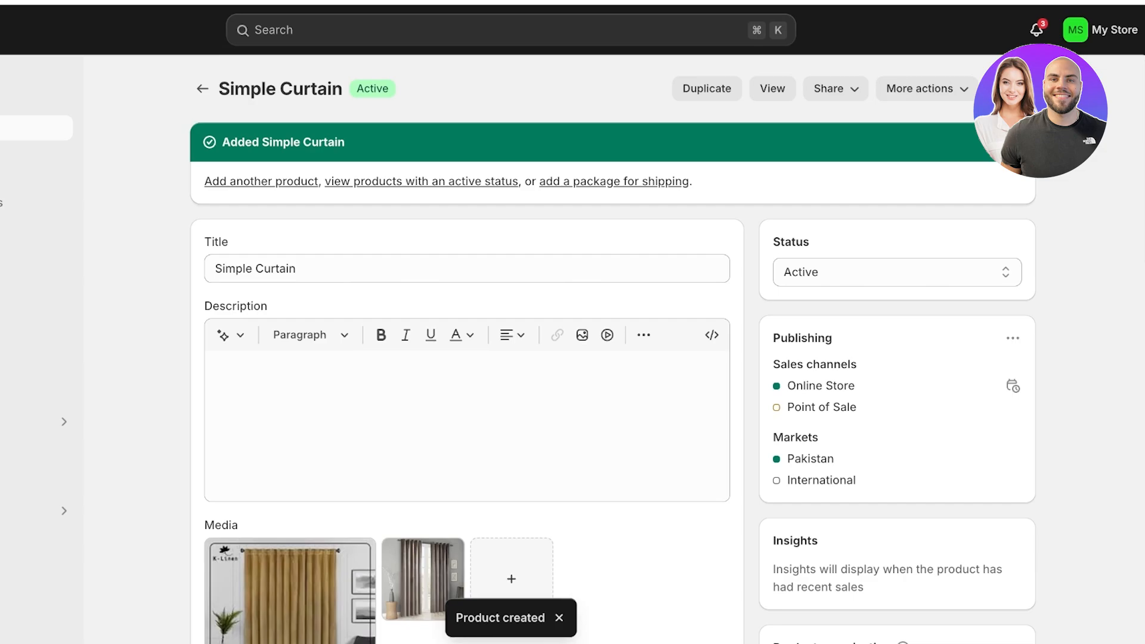
left_click(927, 88)
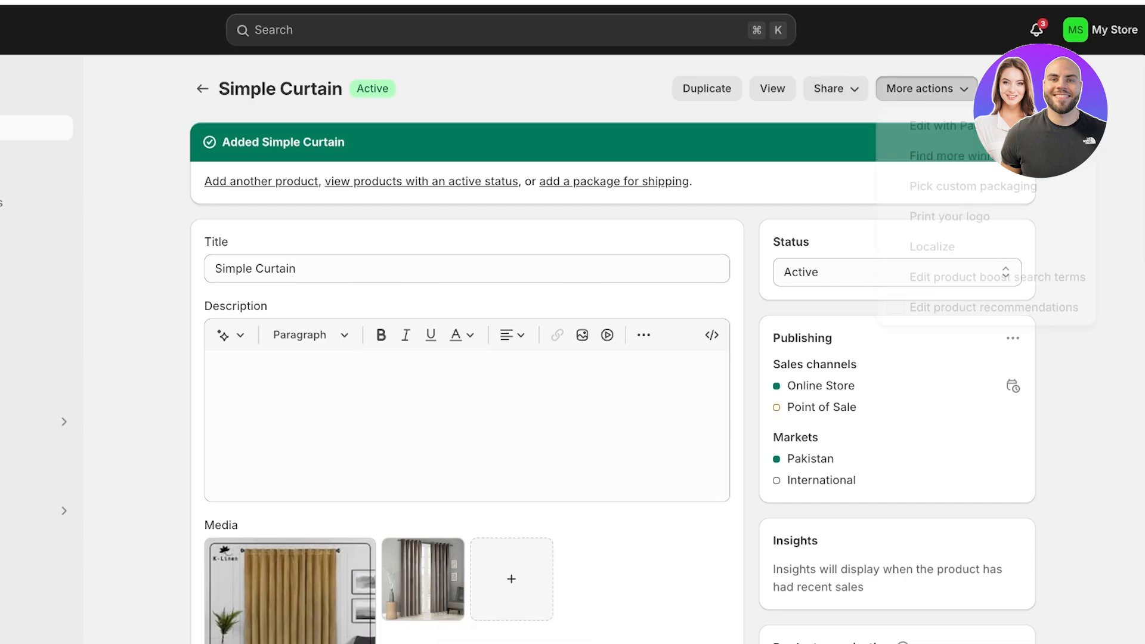
left_click(203, 89)
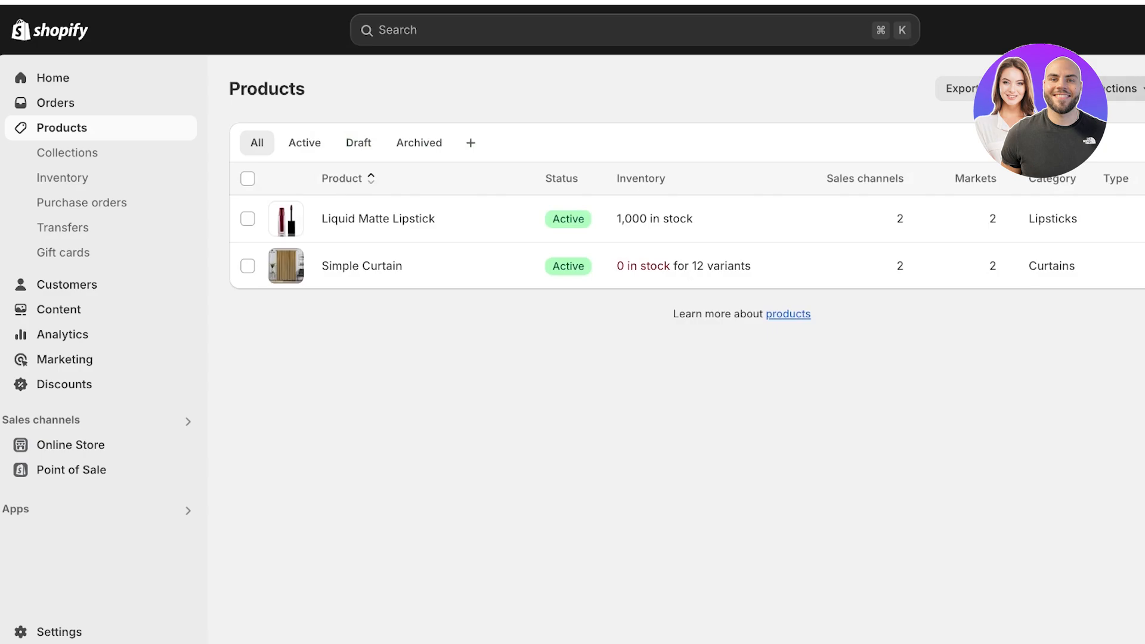
Look at the saved Simple Curtain product page and go back to the product list.
left_click(1111, 88)
left_click(1111, 88)
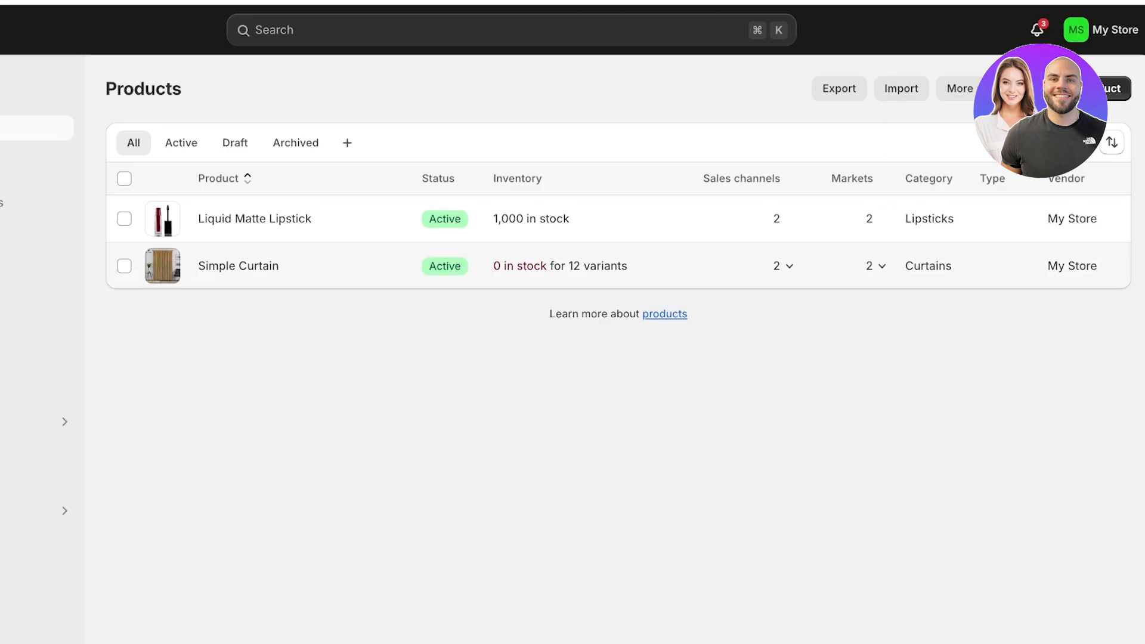
left_click(238, 266)
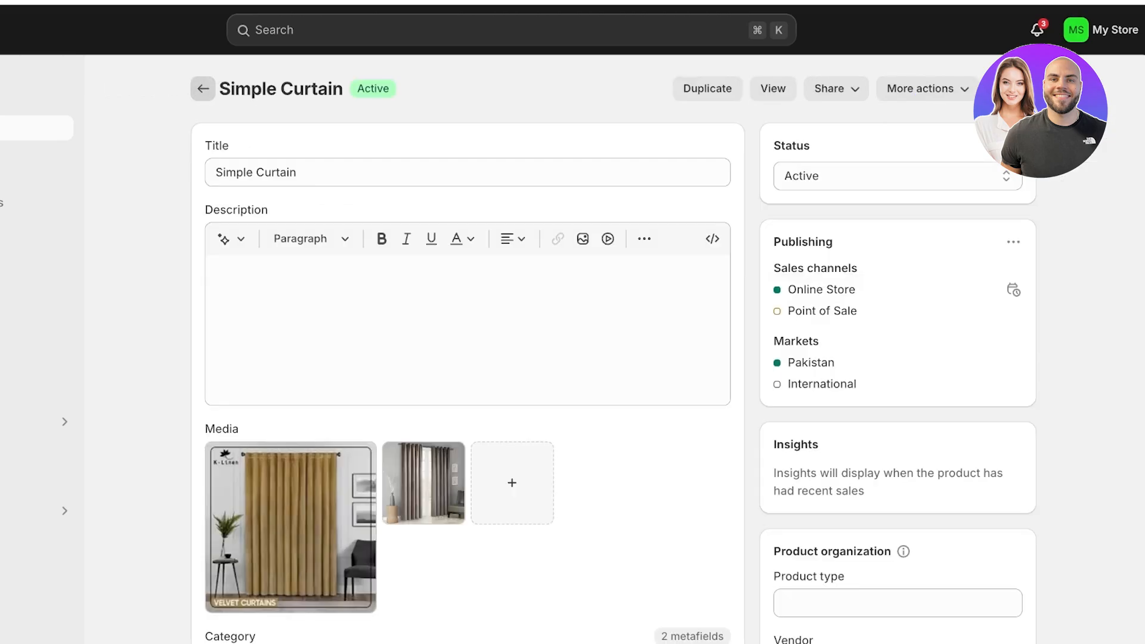
left_click(203, 88)
Select Simple Curtain in the product list and open it for bulk editing at the quantity columns.
left_click(124, 266)
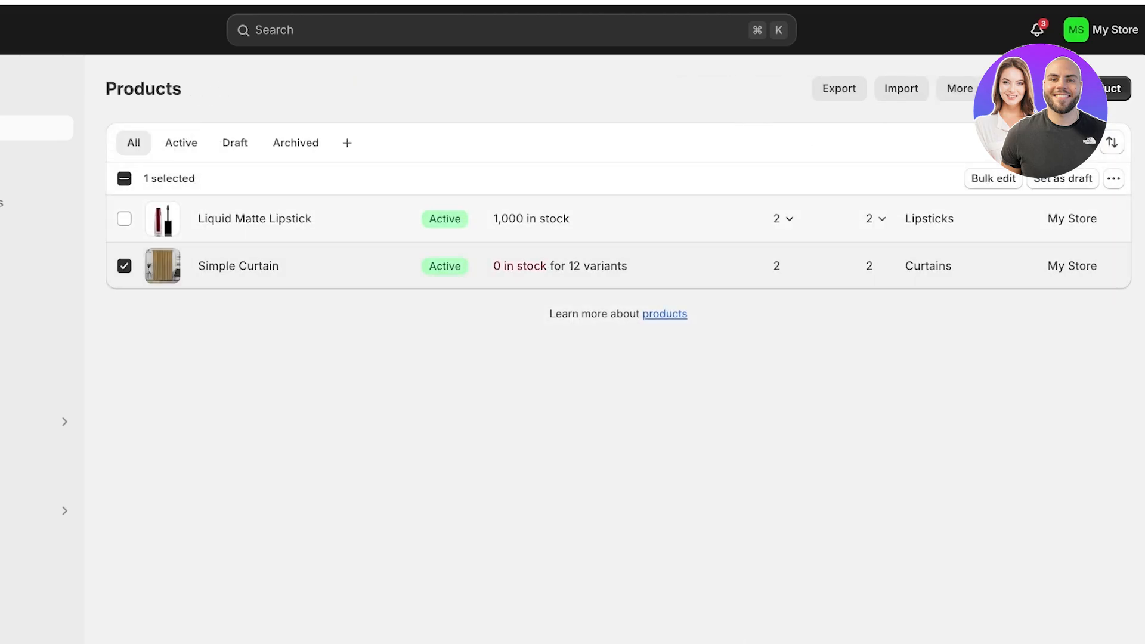
left_click(994, 179)
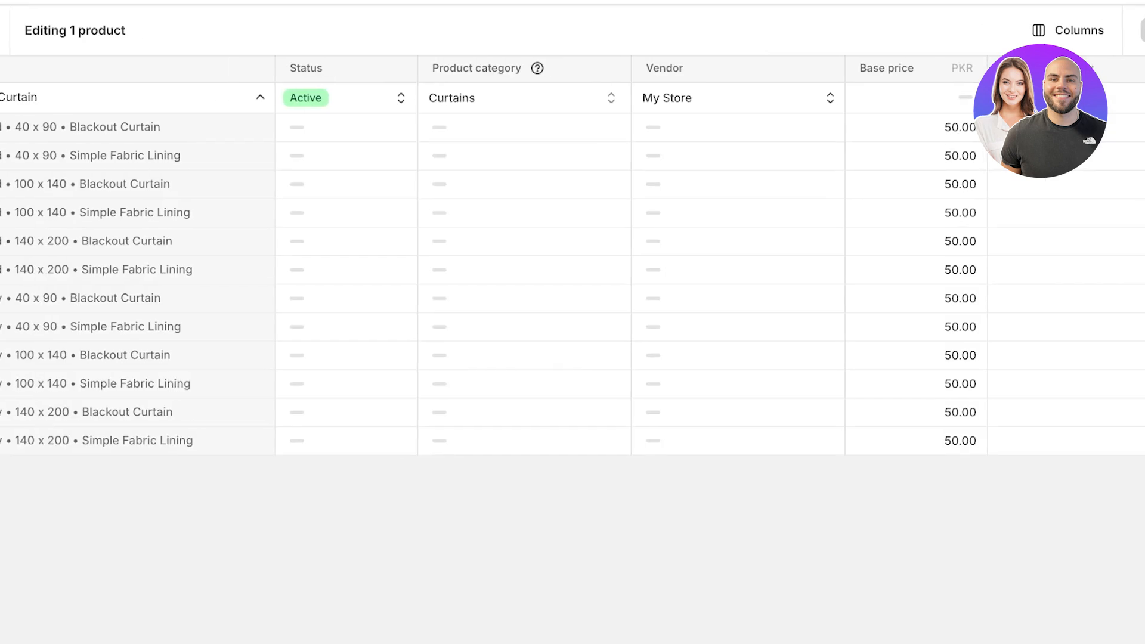
scroll(746, 256, "right", 5)
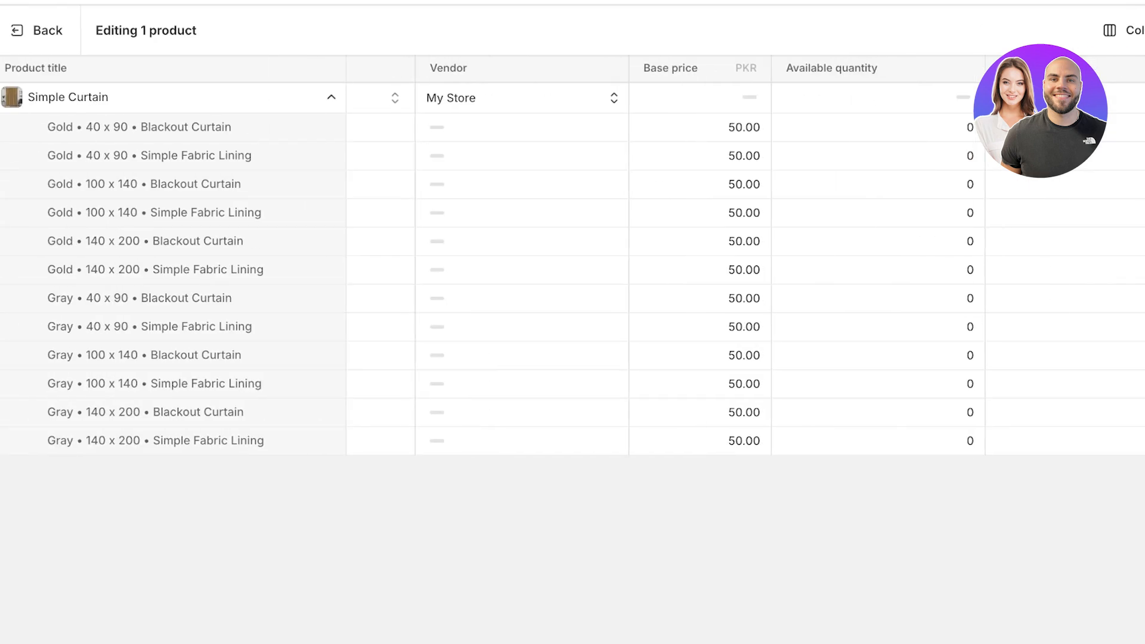
Set the available quantity to 100 for all Gold and Gray variants of Simple Curtain.
left_click_drag(879, 127, 878, 441)
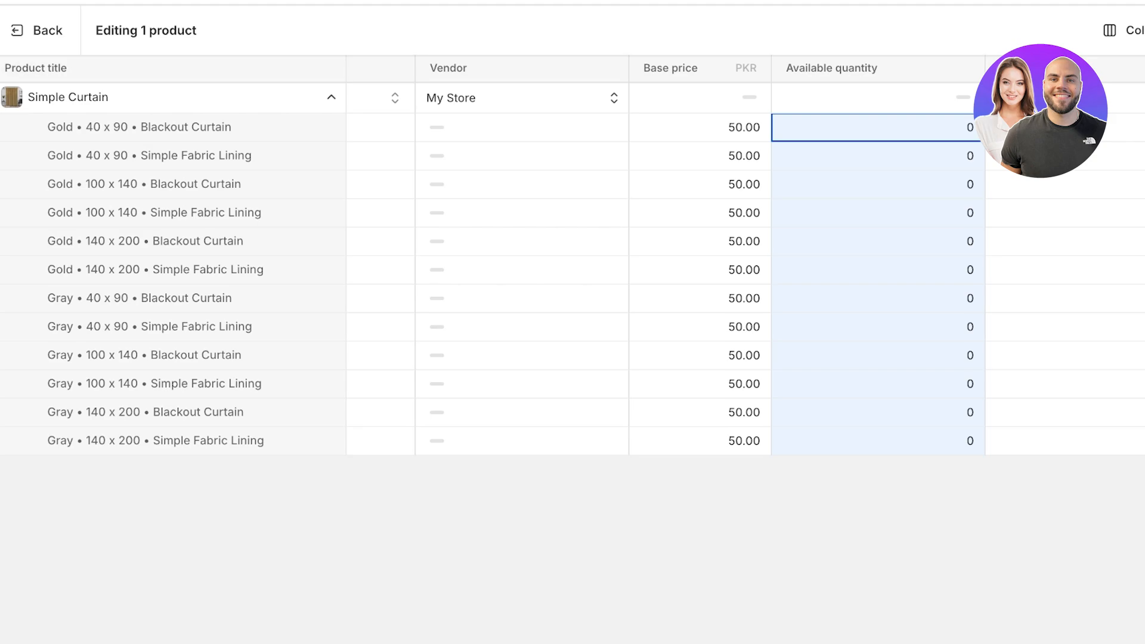
type("100")
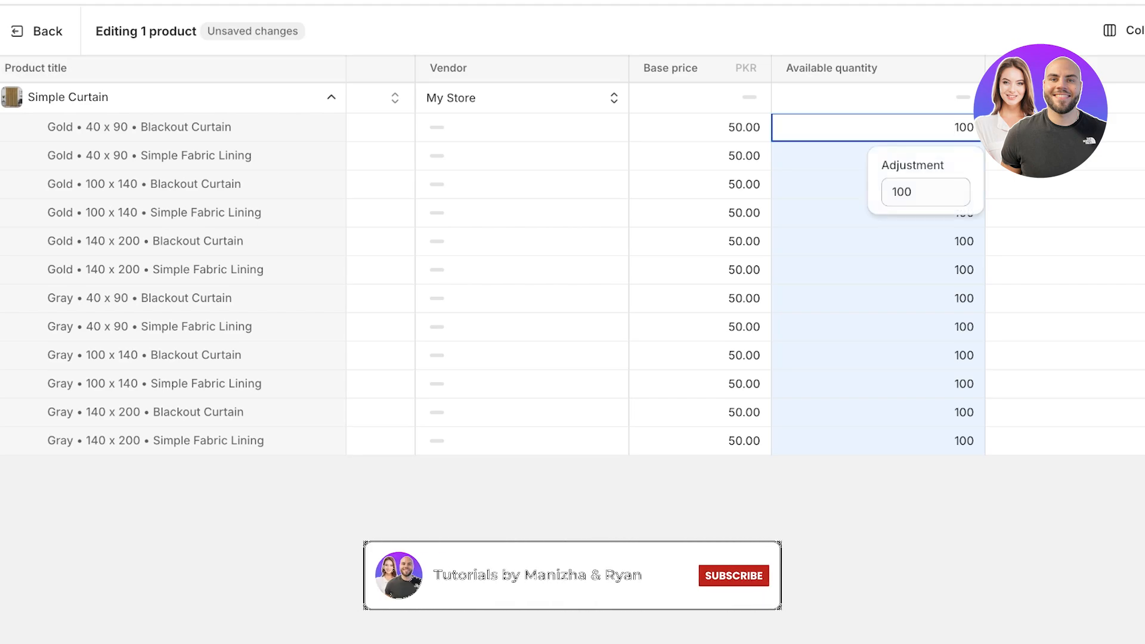
key("ctrl+a")
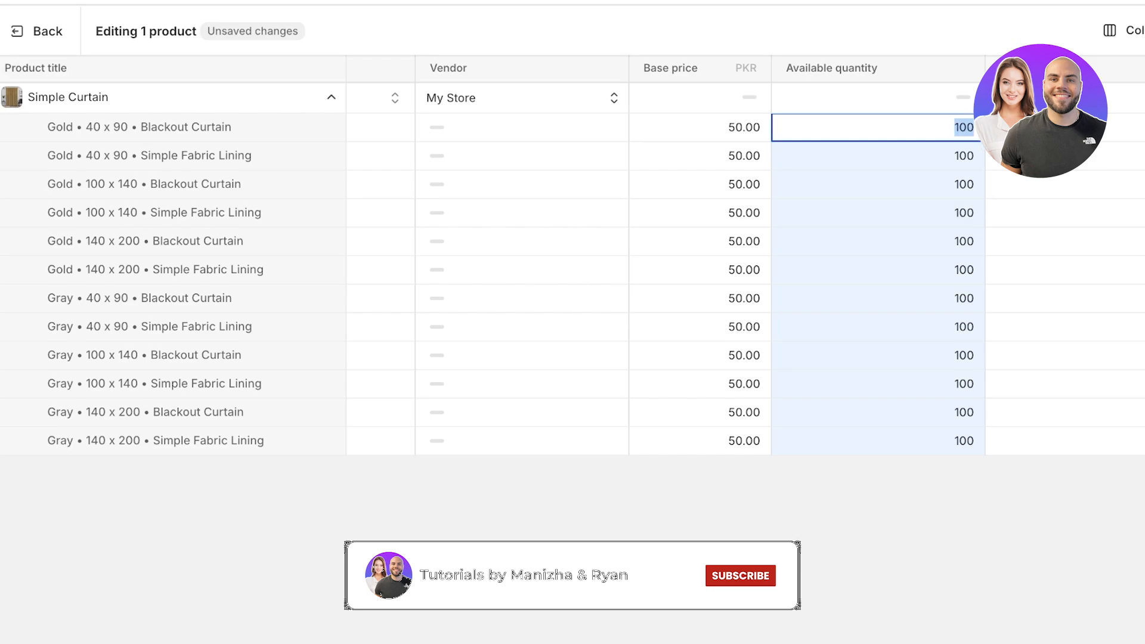
left_click(956, 441)
left_click(883, 127)
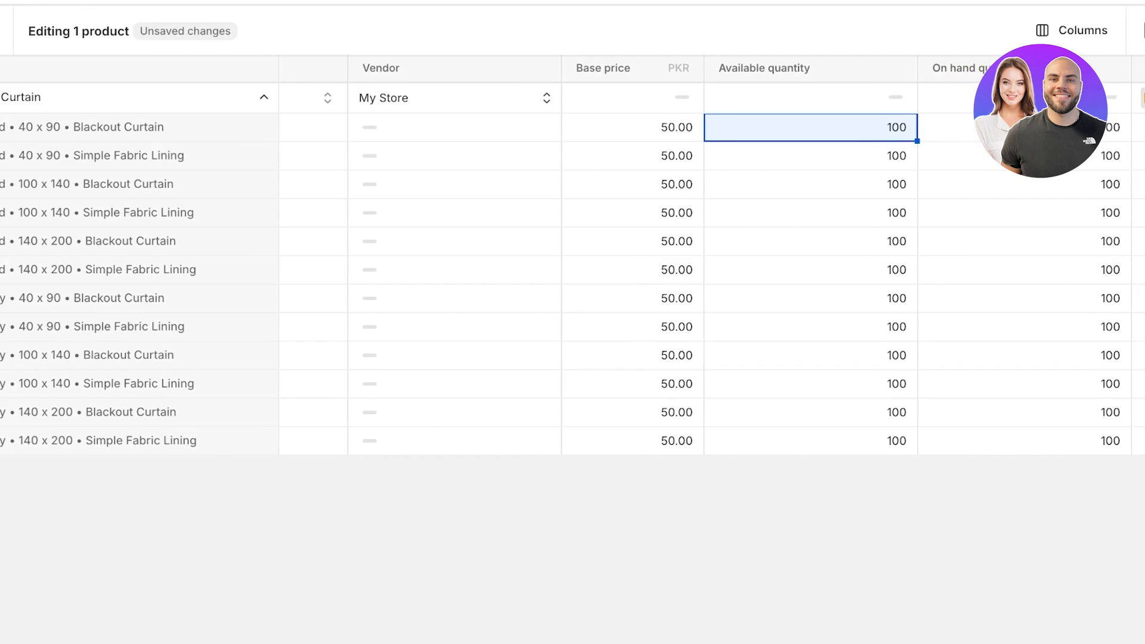
Save the variant quantities, leave bulk editing, and open the Simple Curtain page in the online store.
left_click(1116, 31)
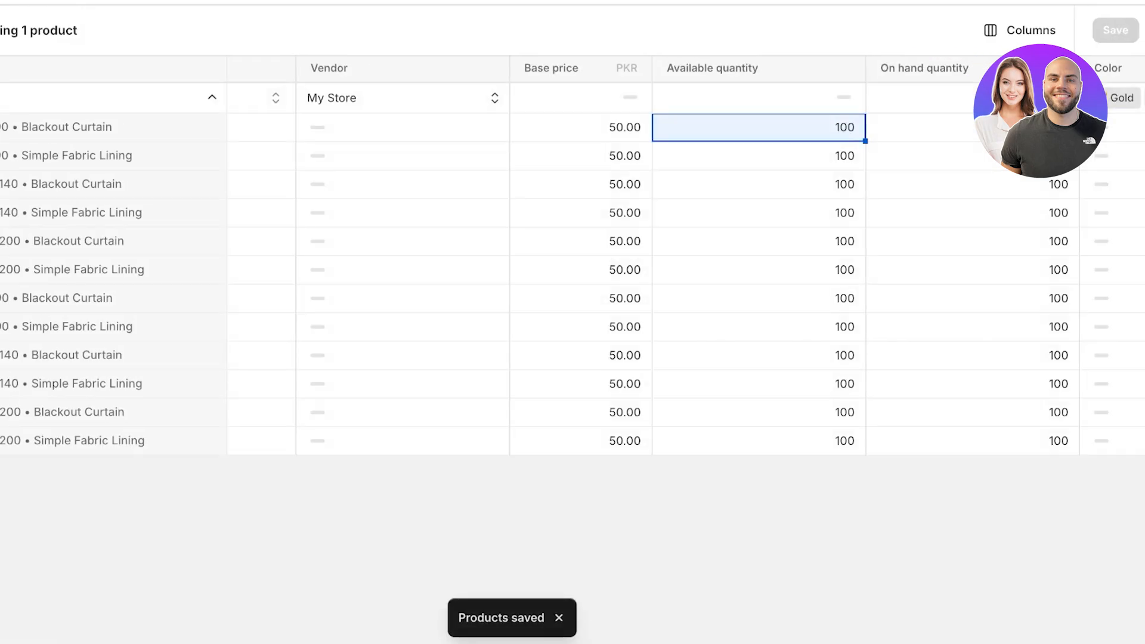
left_click(24, 30)
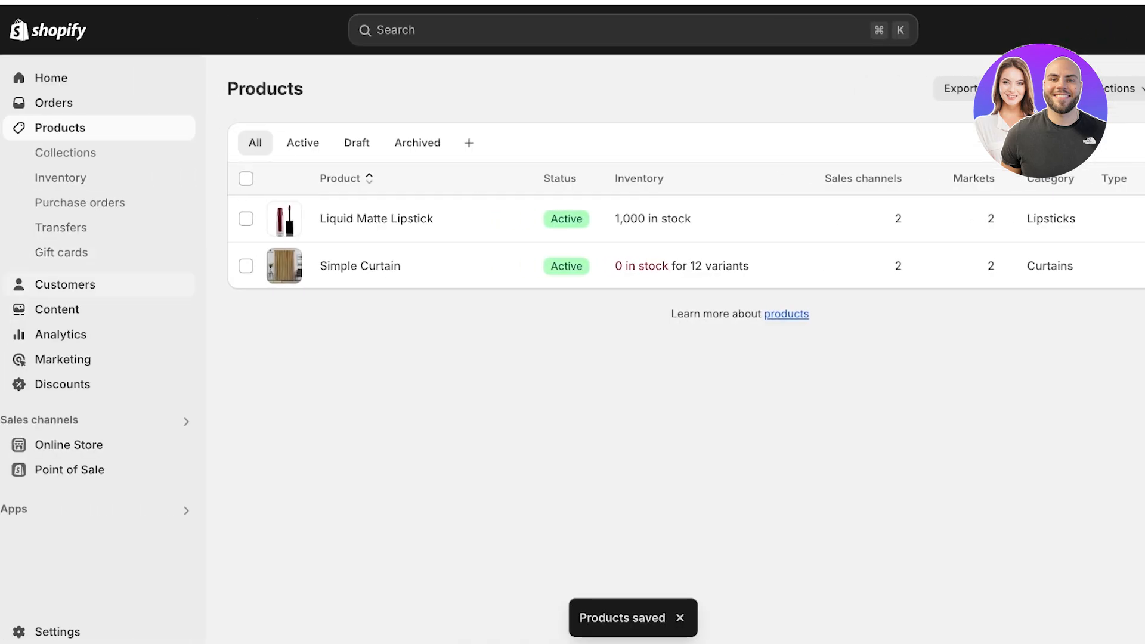
left_click(182, 444)
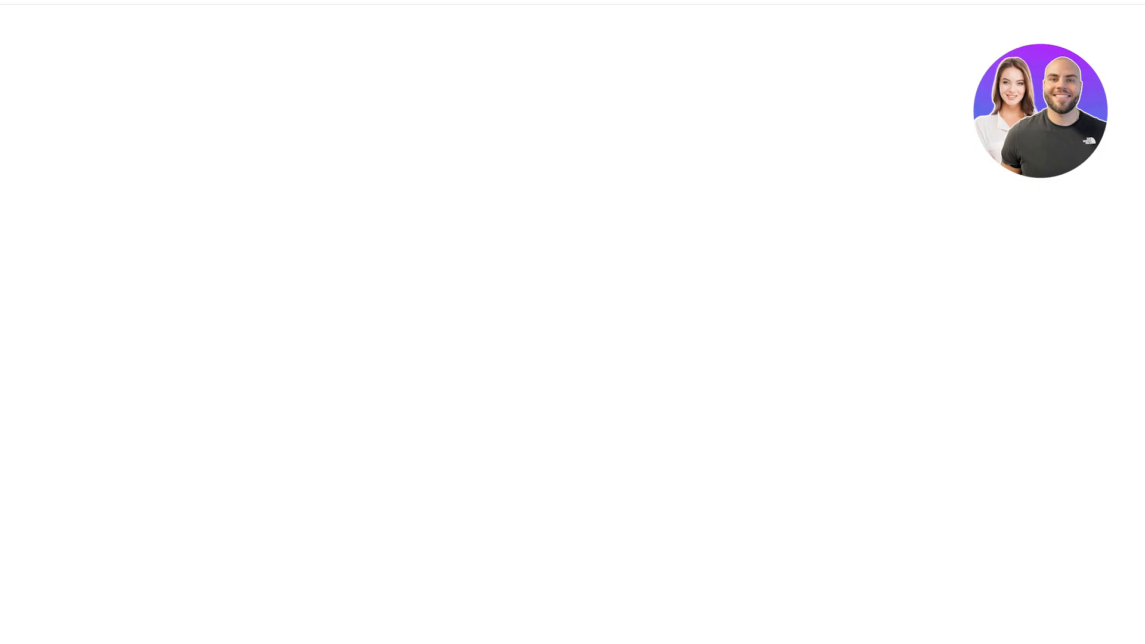
scroll(573, 322, "down", 9)
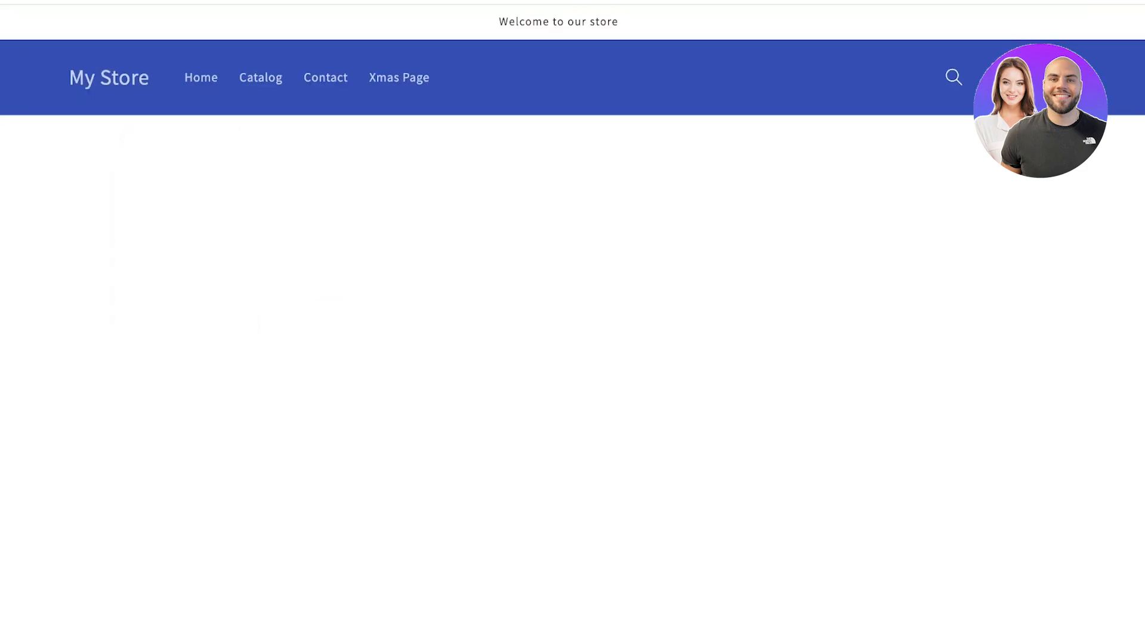
scroll(572, 323, "down", 2)
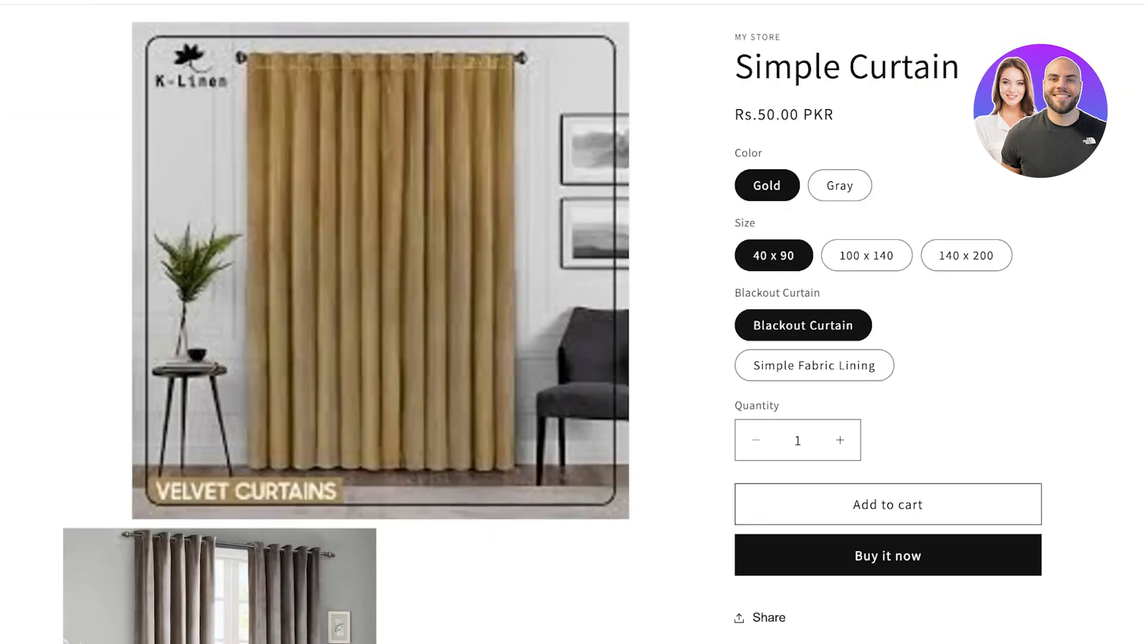
Try the Gray and Gold colors, 100 x 140 size and Simple Fabric Lining on the storefront page and check the price.
left_click(840, 186)
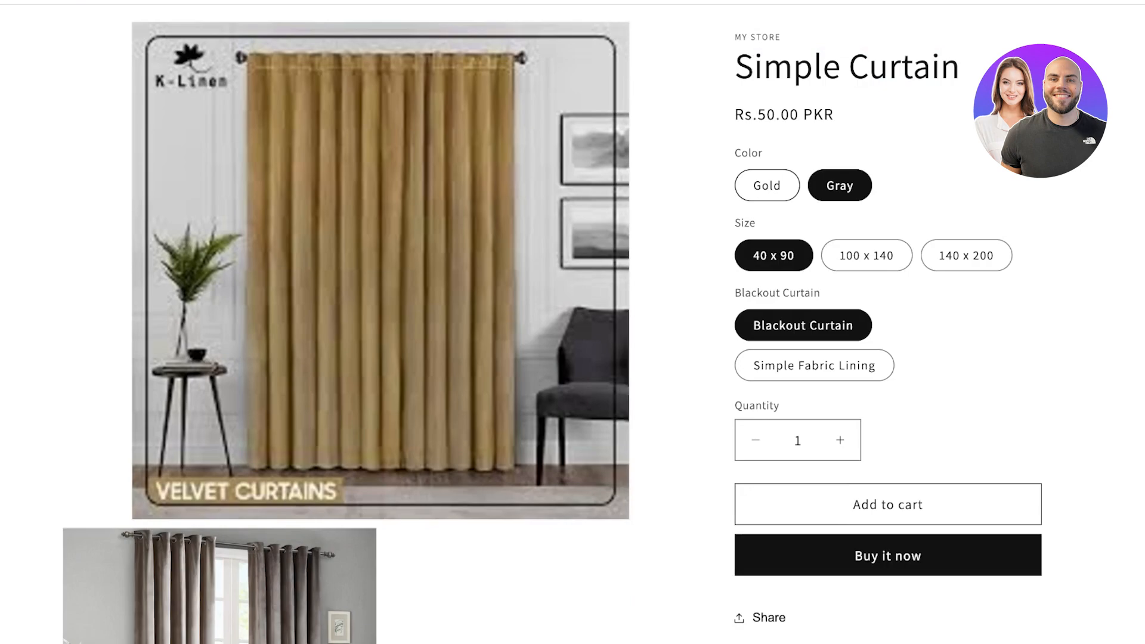
left_click(767, 185)
left_click(867, 256)
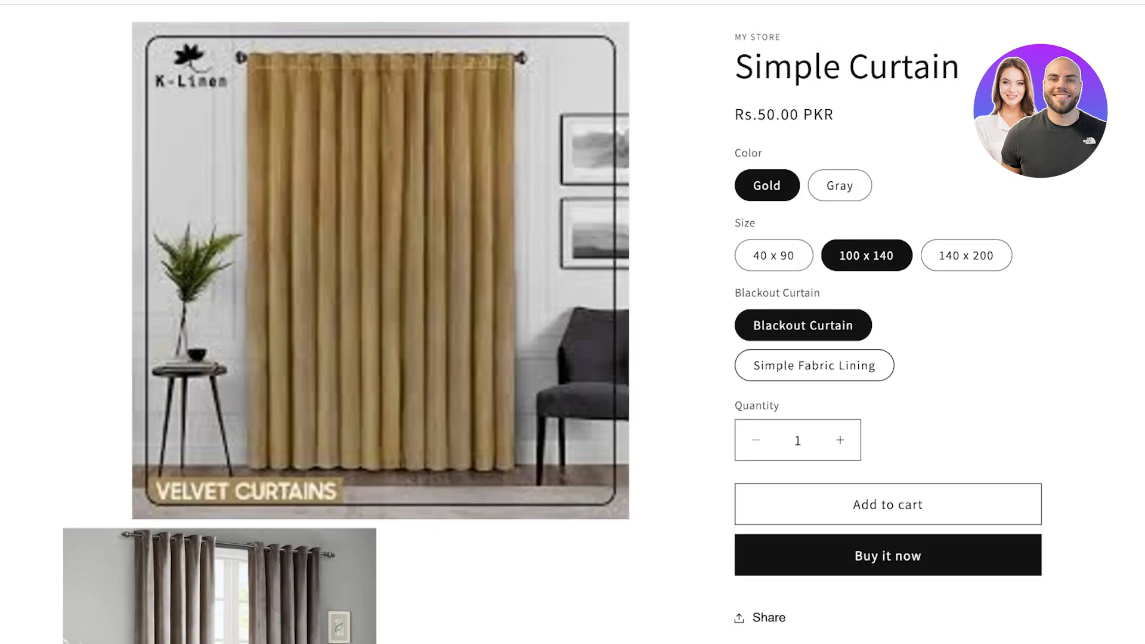
left_click(815, 366)
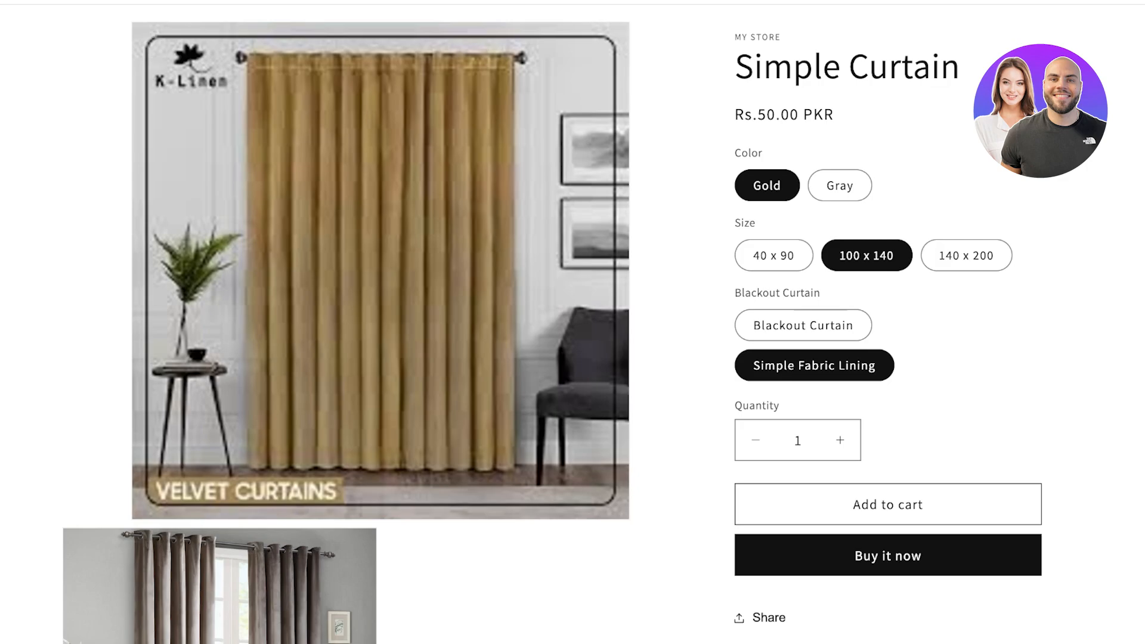
left_click_drag(753, 114, 835, 115)
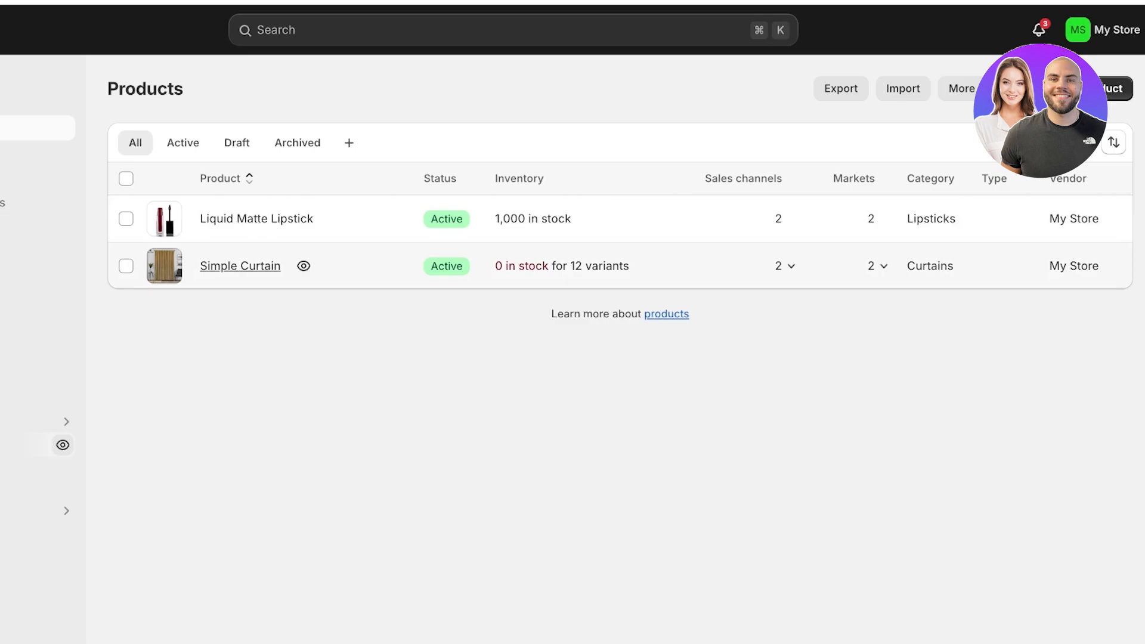
Select only Simple Curtain in the product list and open it for bulk editing.
left_click(963, 88)
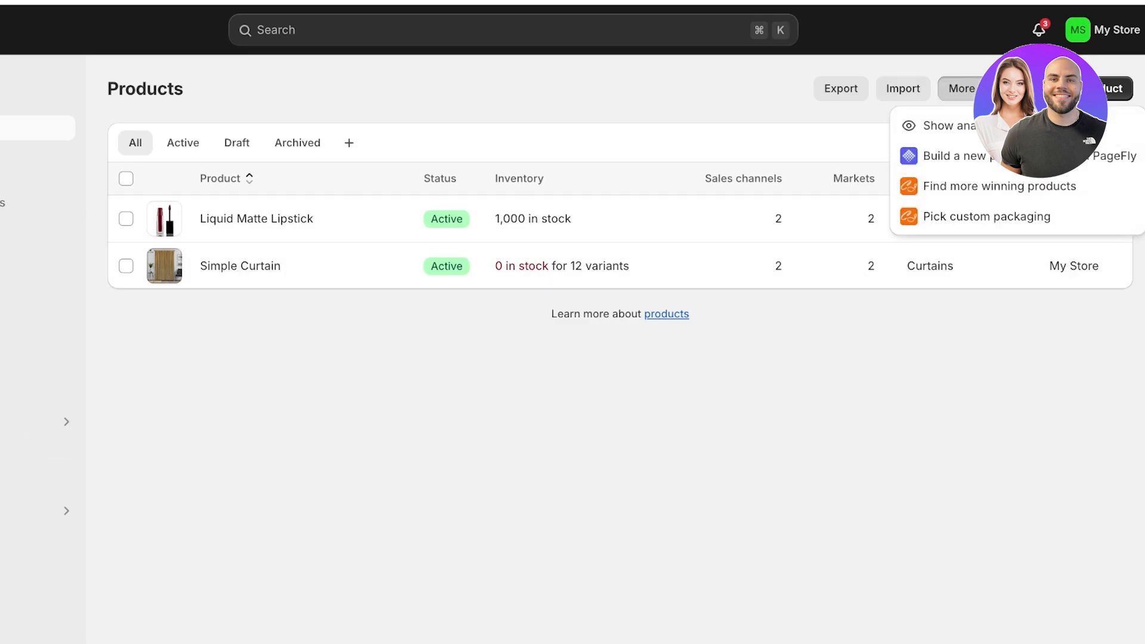
left_click(126, 266)
left_click(960, 89)
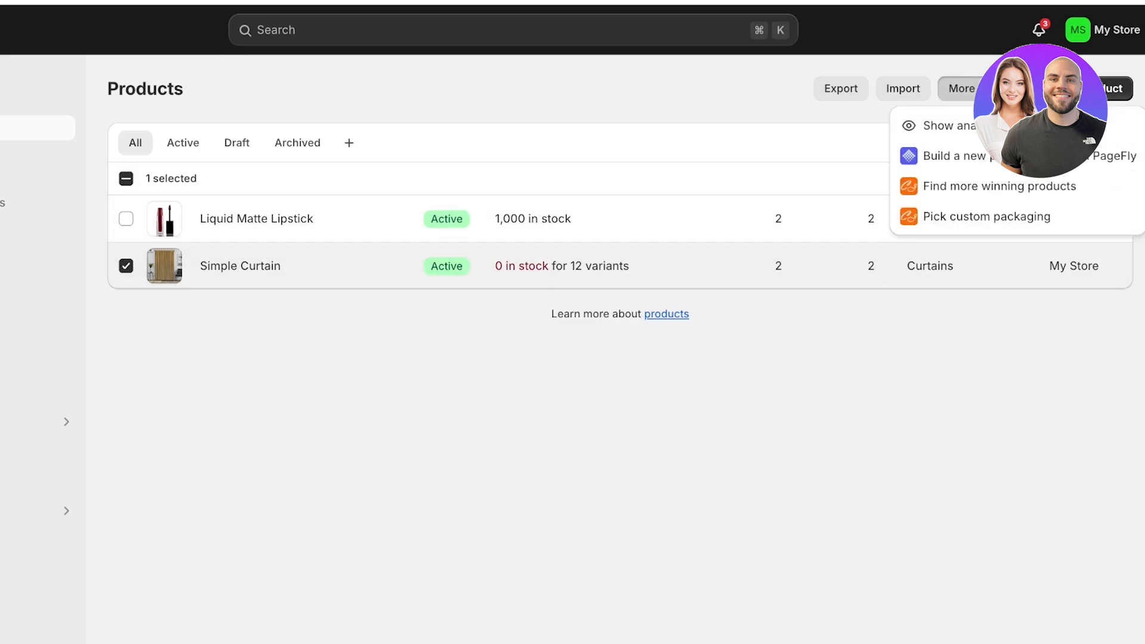
left_click(746, 381)
left_click(126, 219)
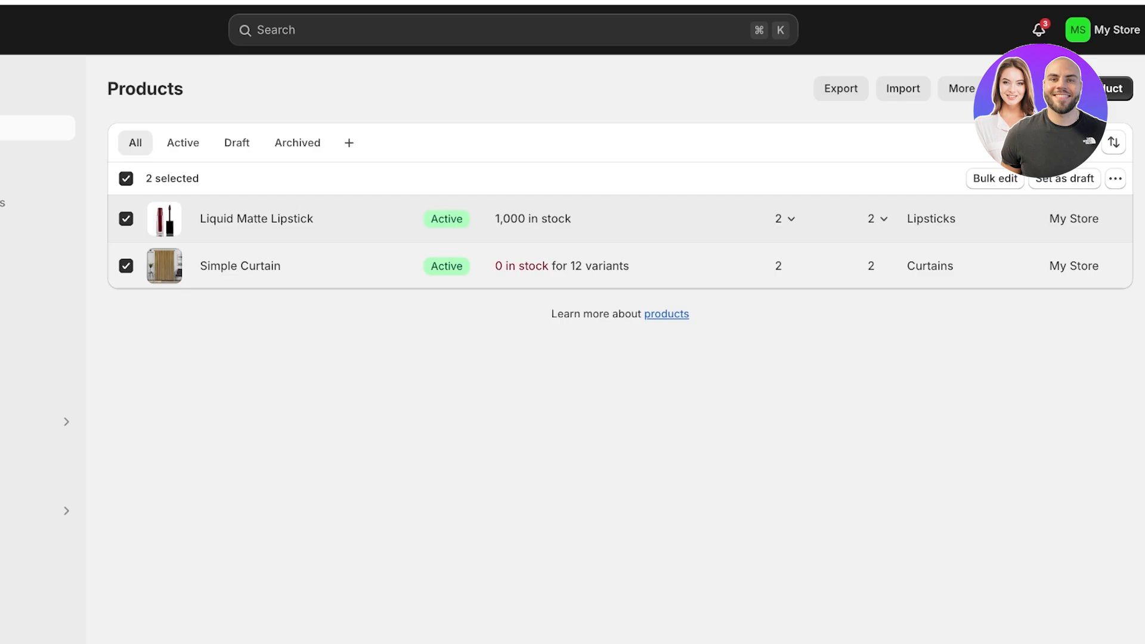
left_click(125, 219)
left_click(996, 179)
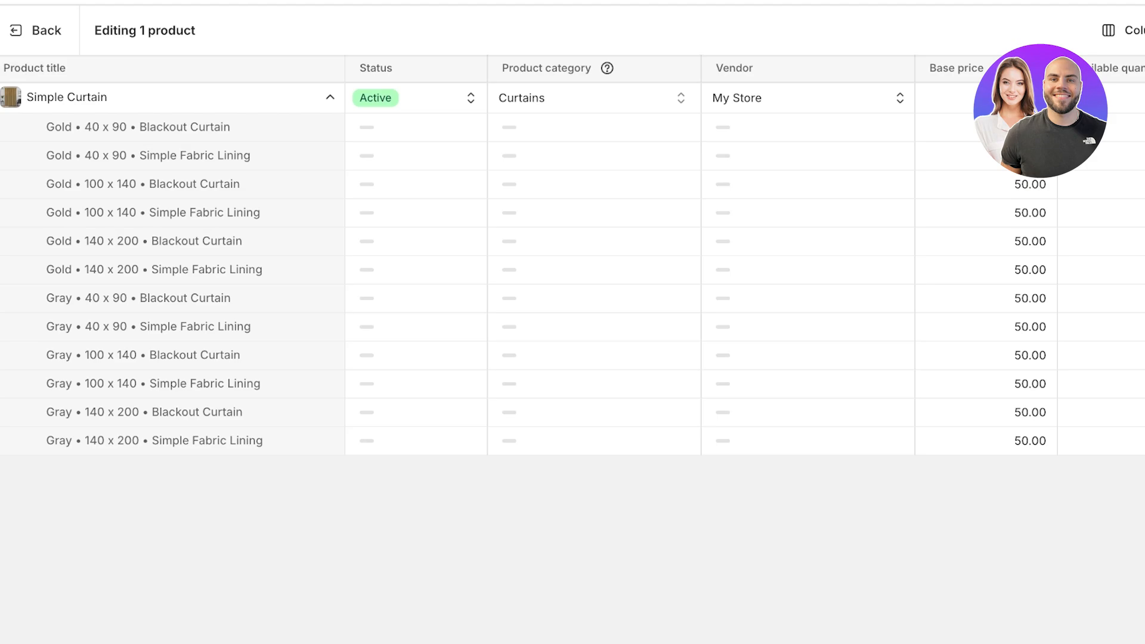
Set the base price of the Gold 40 x 90 Blackout Curtain variant to 60.00.
left_click_drag(987, 127, 987, 412)
left_click(986, 412)
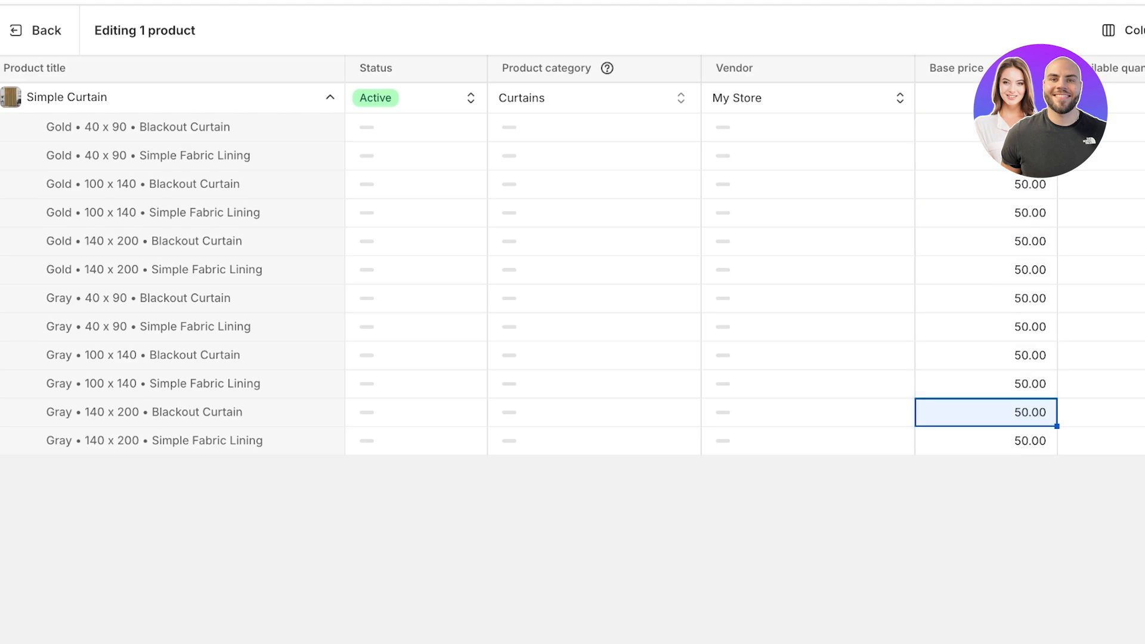
left_click(986, 127)
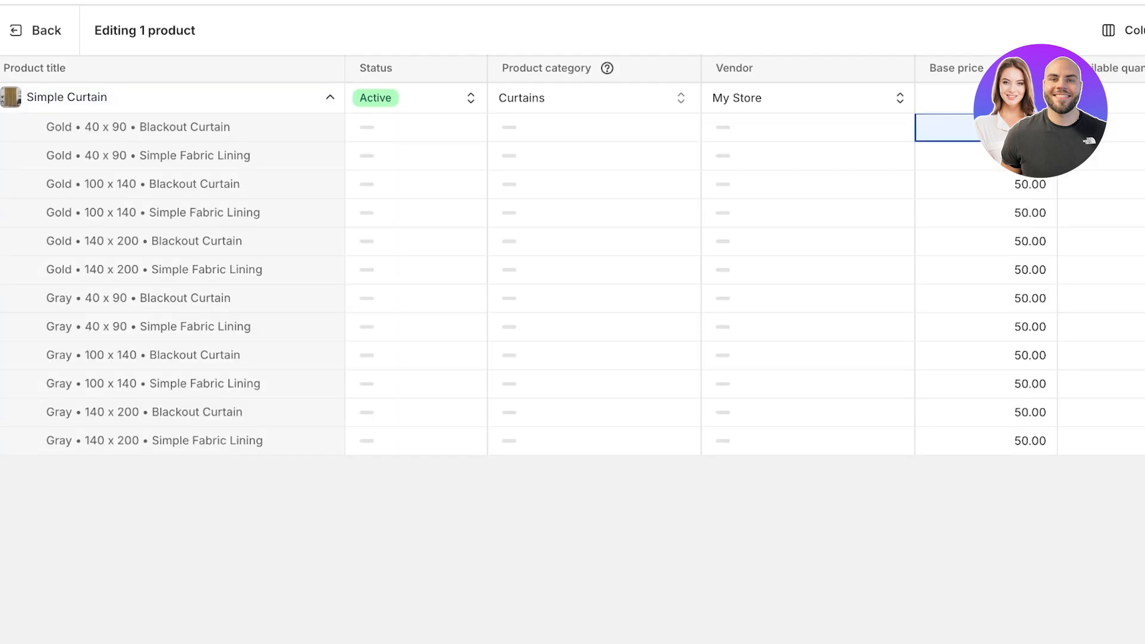
double_click(987, 127)
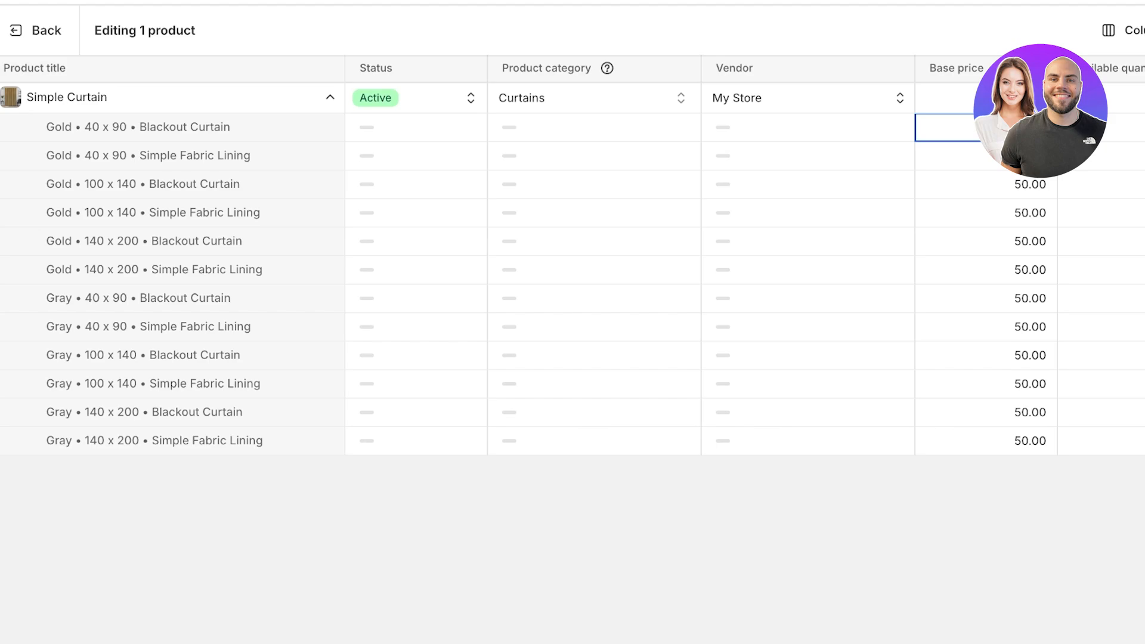
key("BackSpace")
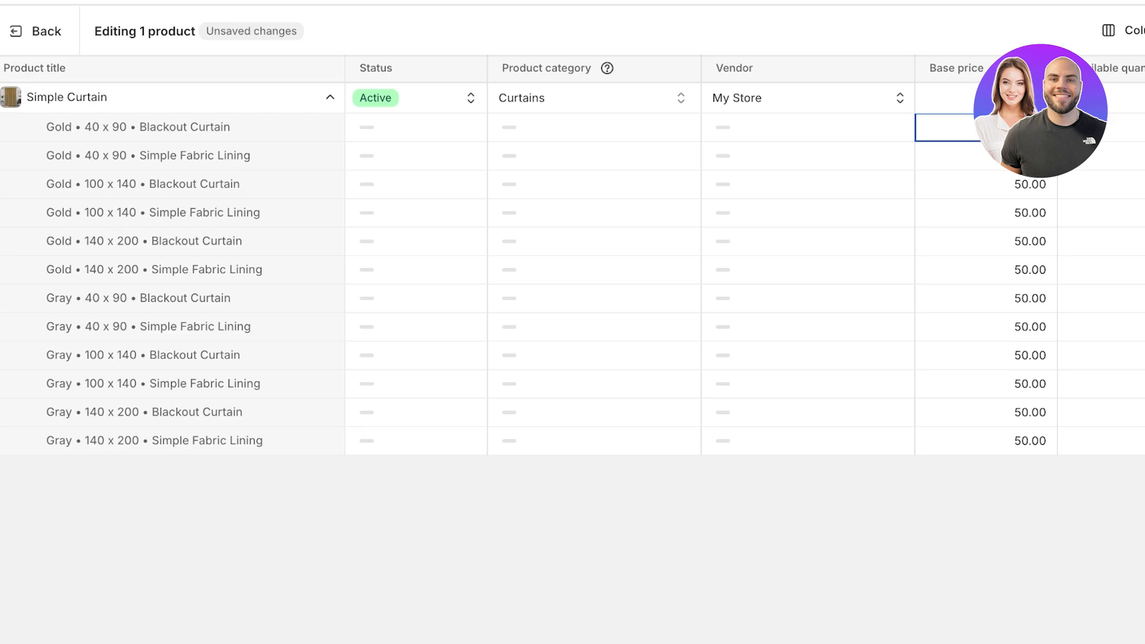
key("Escape")
Set the base price of the Gold 100 x 140 Blackout Curtain variant to 60.
left_click(987, 185)
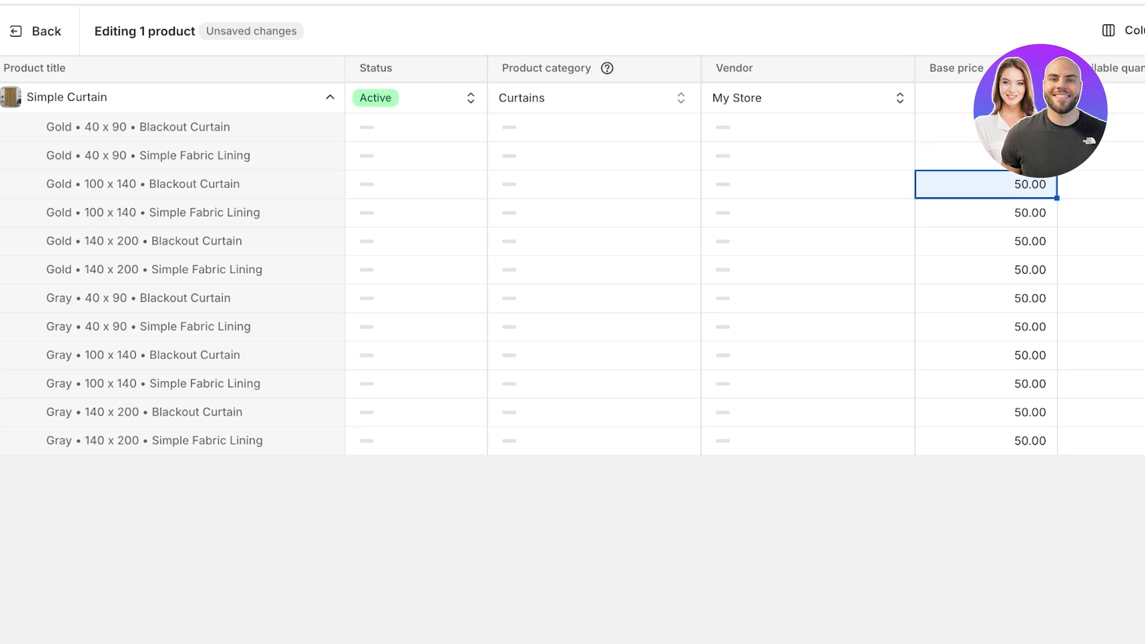
type("60")
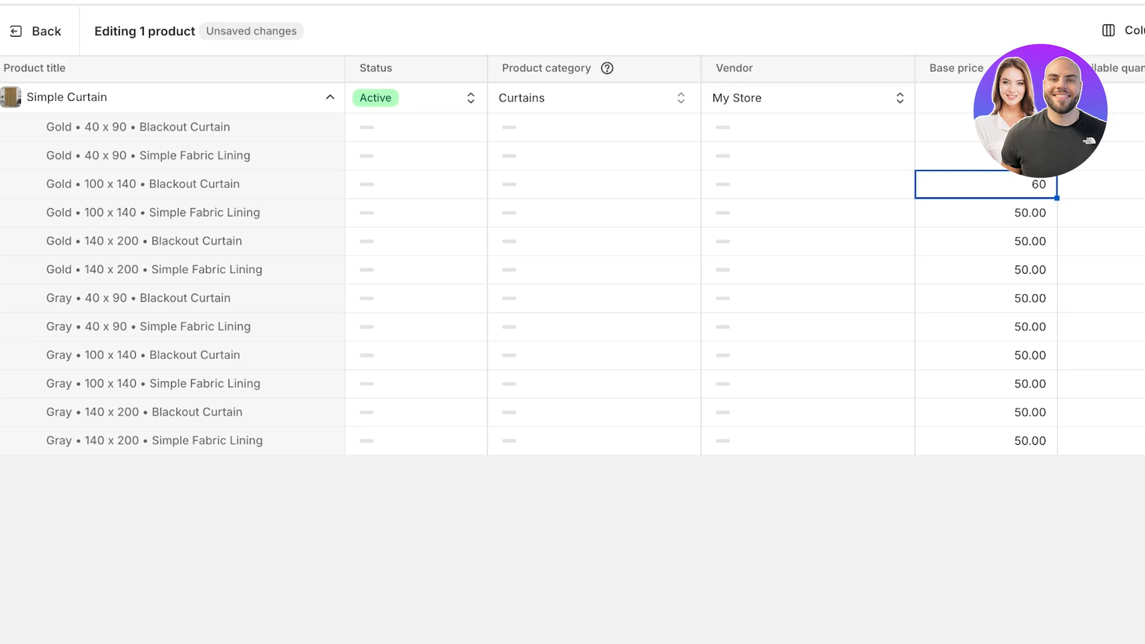
left_click(1005, 127)
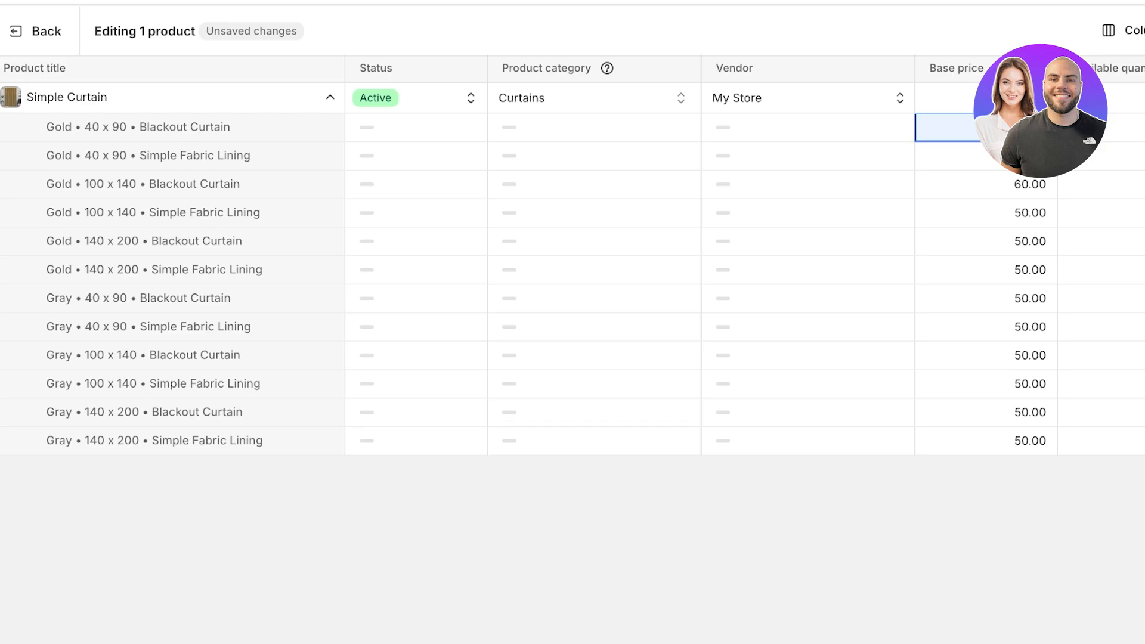
Set the Gold 100 x 140 base prices to 100.00 for Blackout Curtain and 110.00 for Simple Fabric Lining.
left_click(1006, 185)
key("Return")
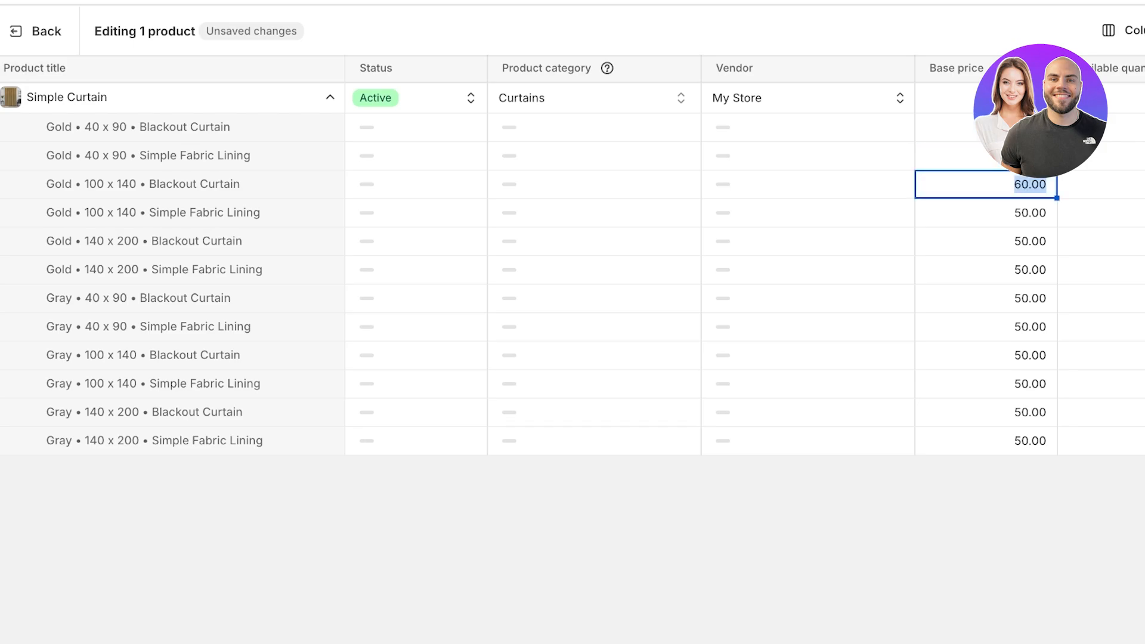
type("100.00")
key("Return")
type("119")
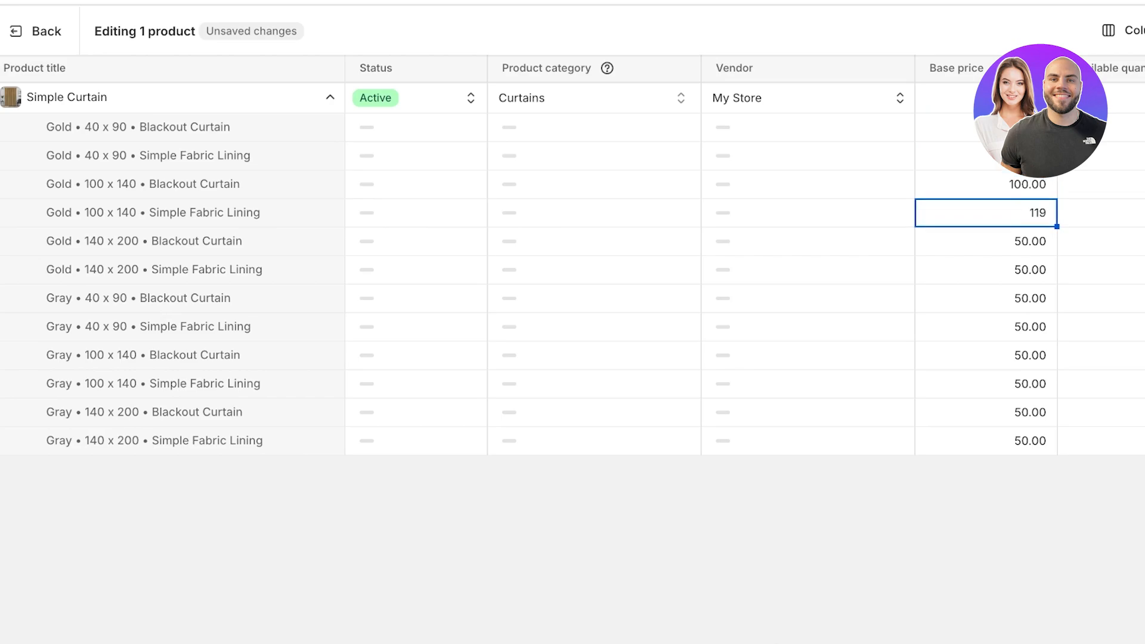
key("BackSpace")
type("0")
key("Return")
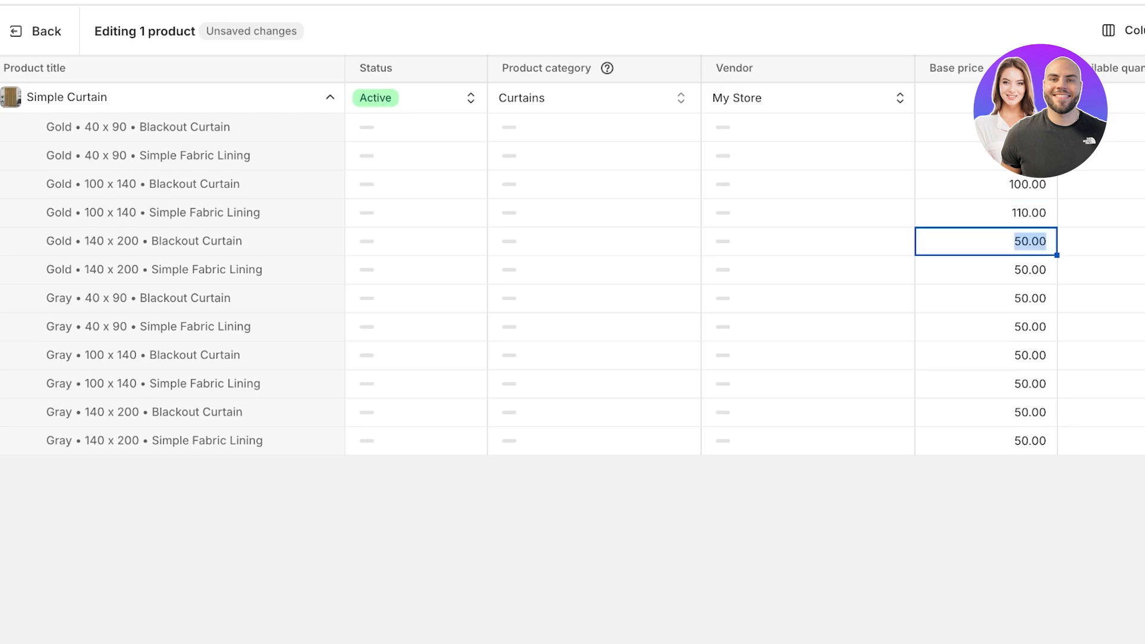
Set the Gold 140 x 200 base prices to 150 for Blackout Curtain and 160 for Simple Fabric Lining, and save.
type("150")
key("Return")
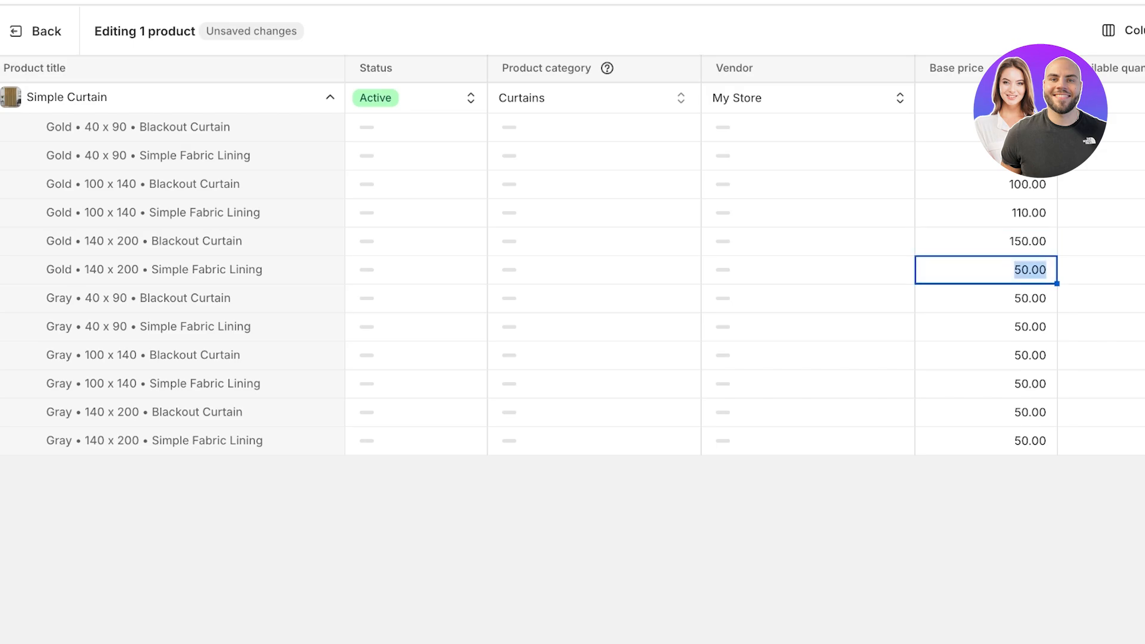
type("260")
key("BackSpace")
key("BackSpace")
key("BackSpace")
type("160")
key("ctrl+s")
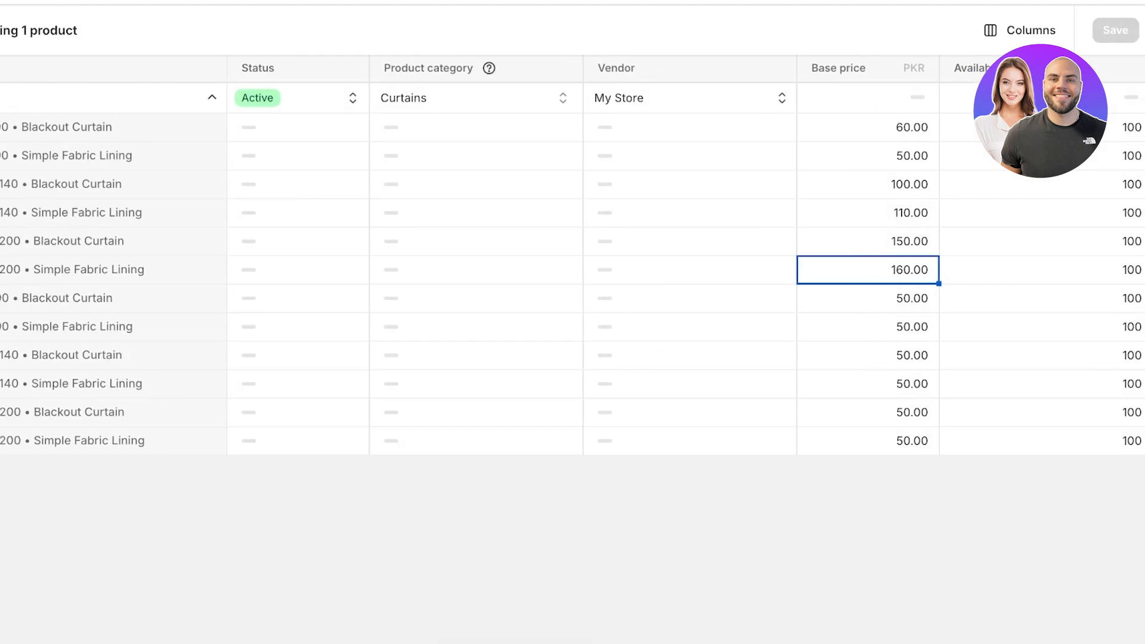
Return to the product list and view Simple Curtain in the online store.
key("super+bracketleft")
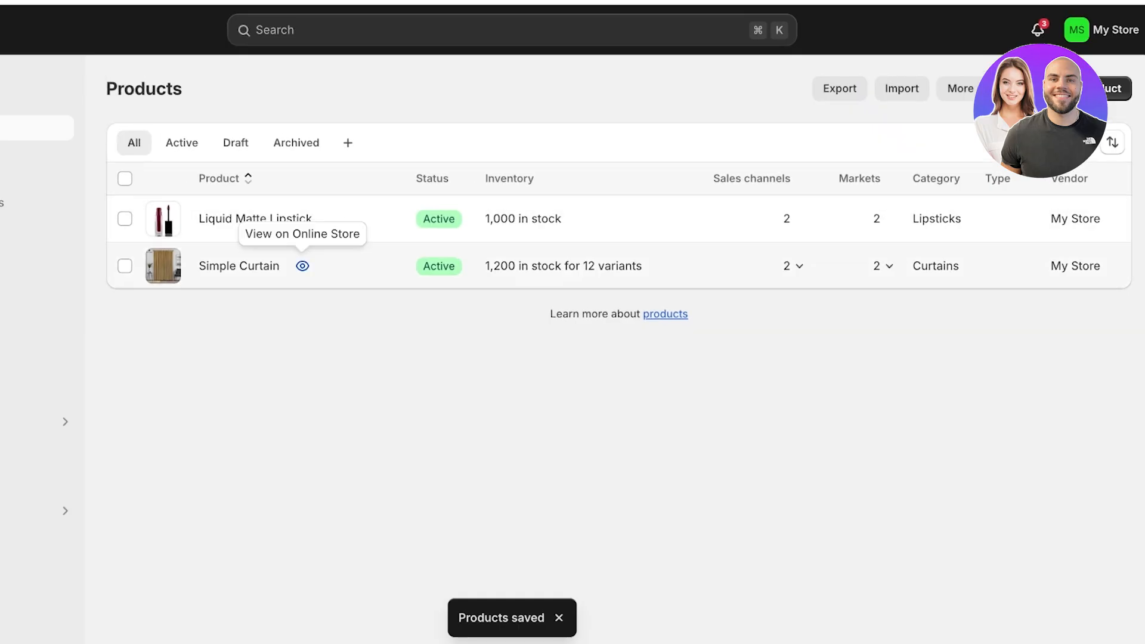
left_click(303, 266)
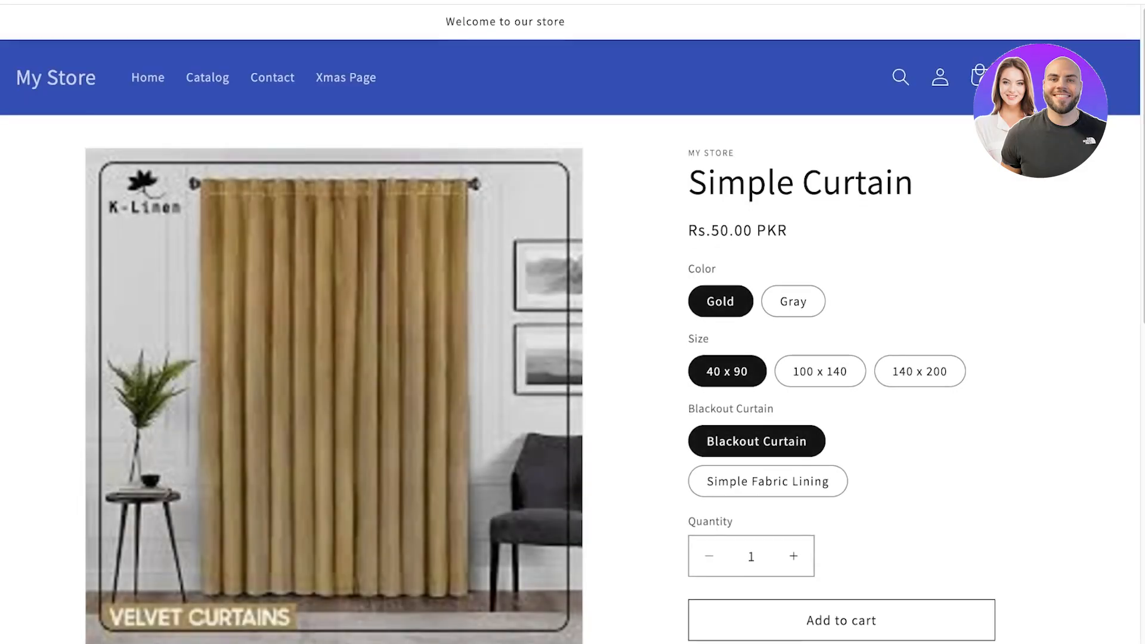
scroll(573, 334, "down", 1)
Switch between the color, size and lining options on the storefront page and check the price of Gold, 140 x 200, Simple Fabric Lining.
left_click(891, 342)
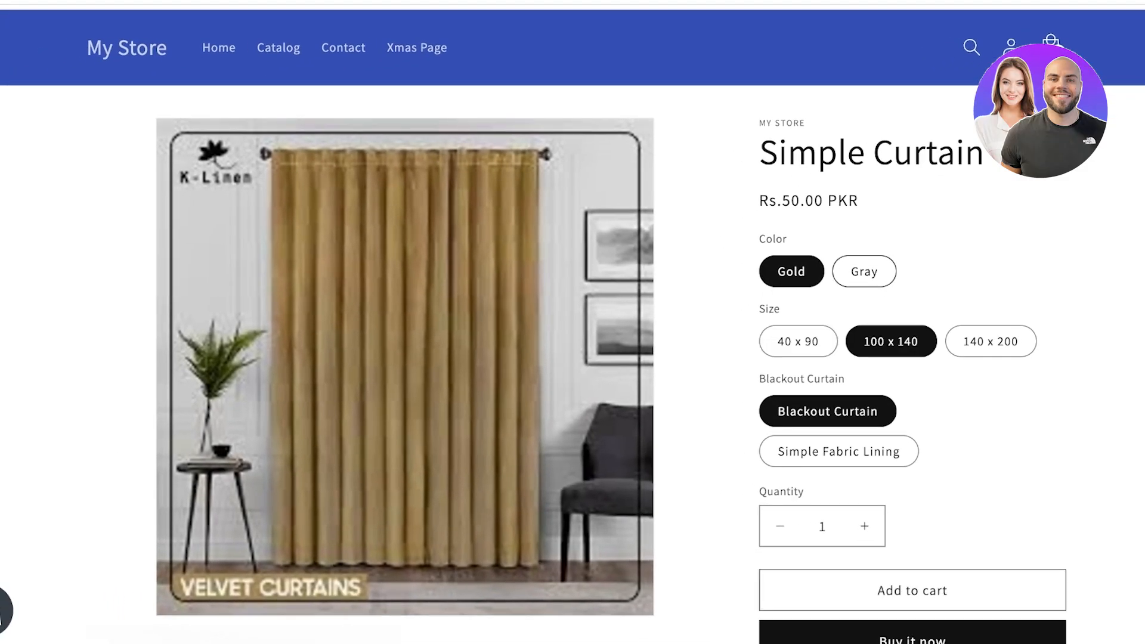
left_click(864, 272)
left_click(798, 342)
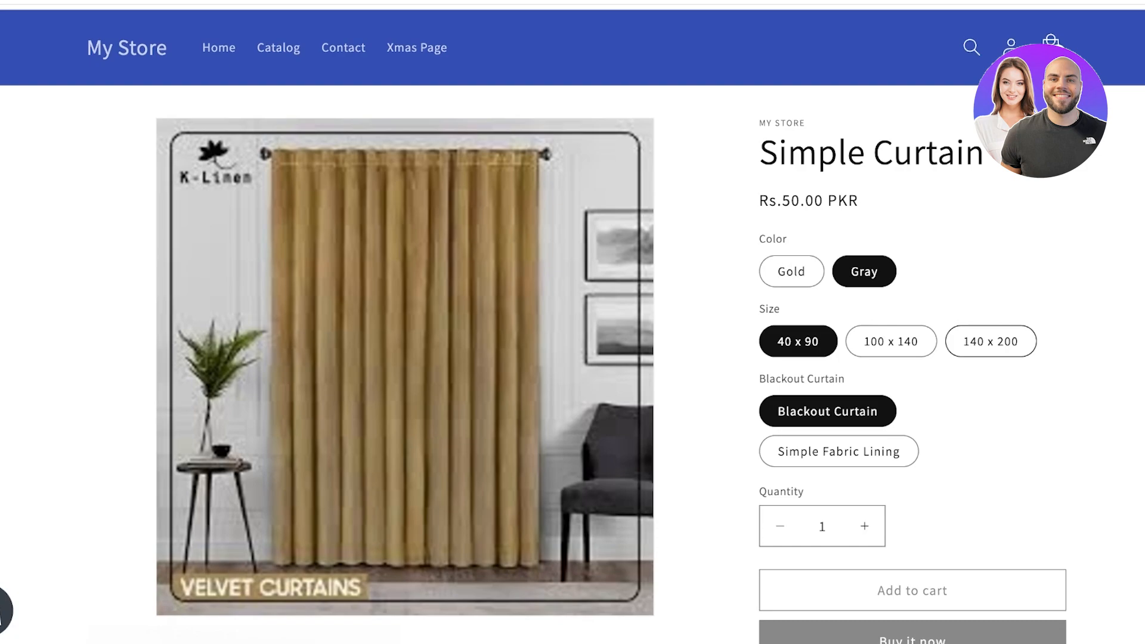
left_click(991, 342)
left_click(838, 451)
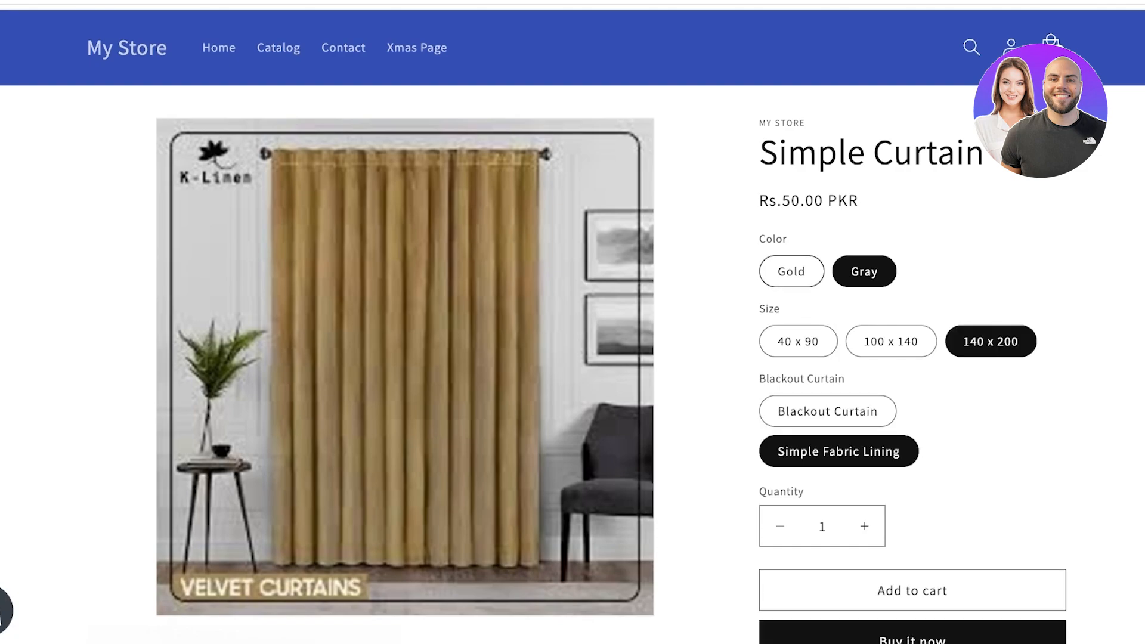
left_click(792, 271)
scroll(573, 326, "down", 1)
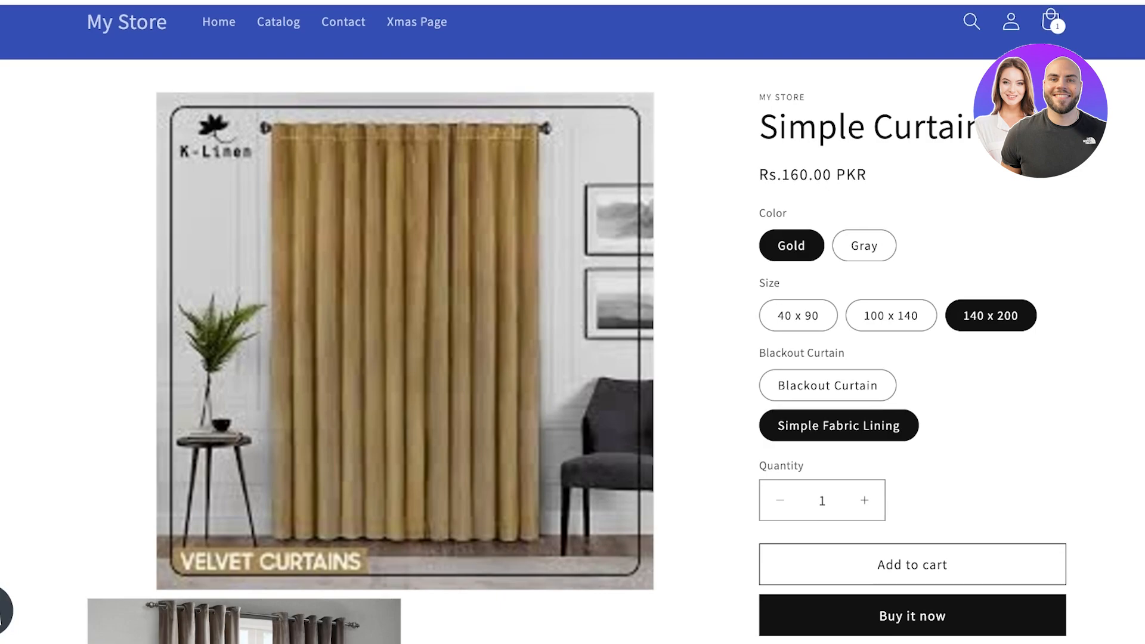
left_click_drag(867, 175, 769, 175)
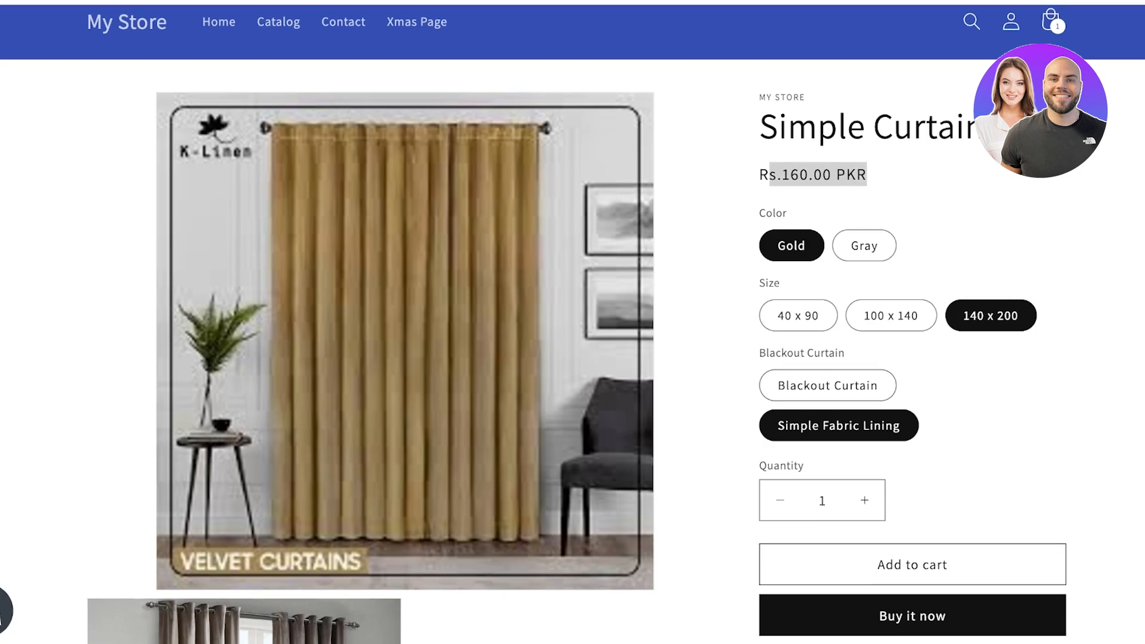
scroll(995, 346, "down", 1)
left_click(798, 312)
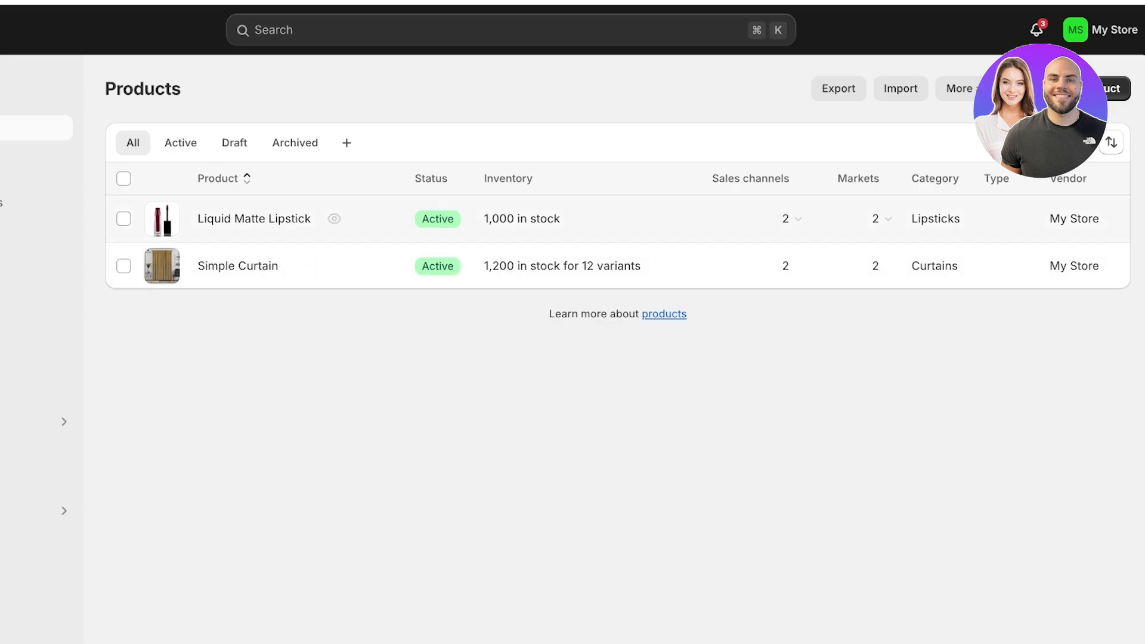
Open the Liquid Matte Lipstick product and look at the recommended options for its variants without adding any.
left_click(255, 219)
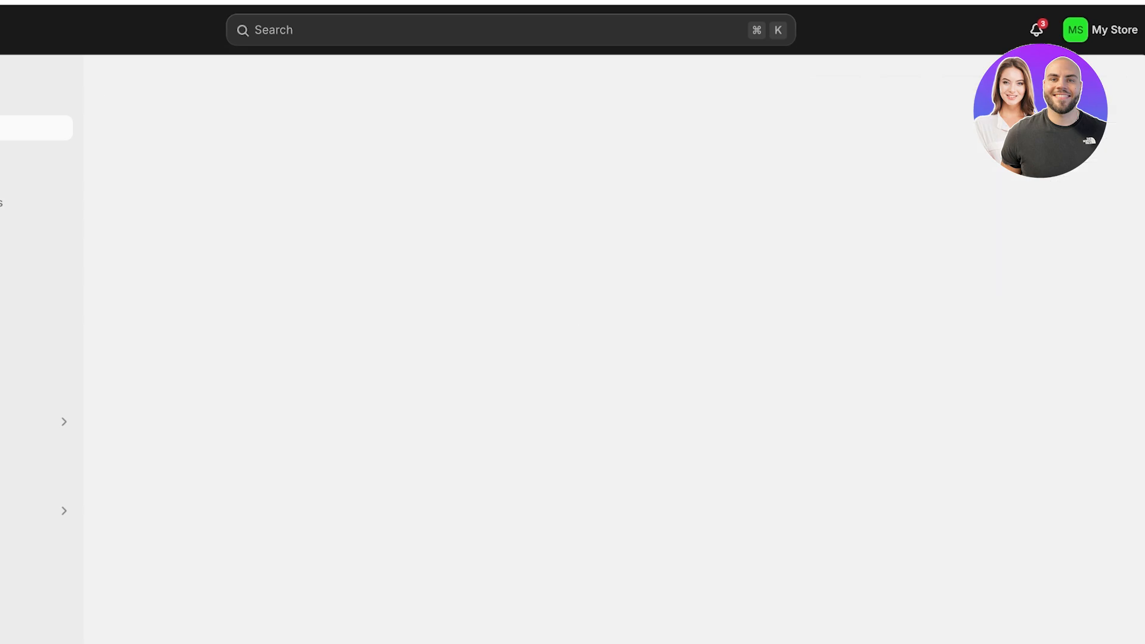
scroll(467, 349, "down", 8)
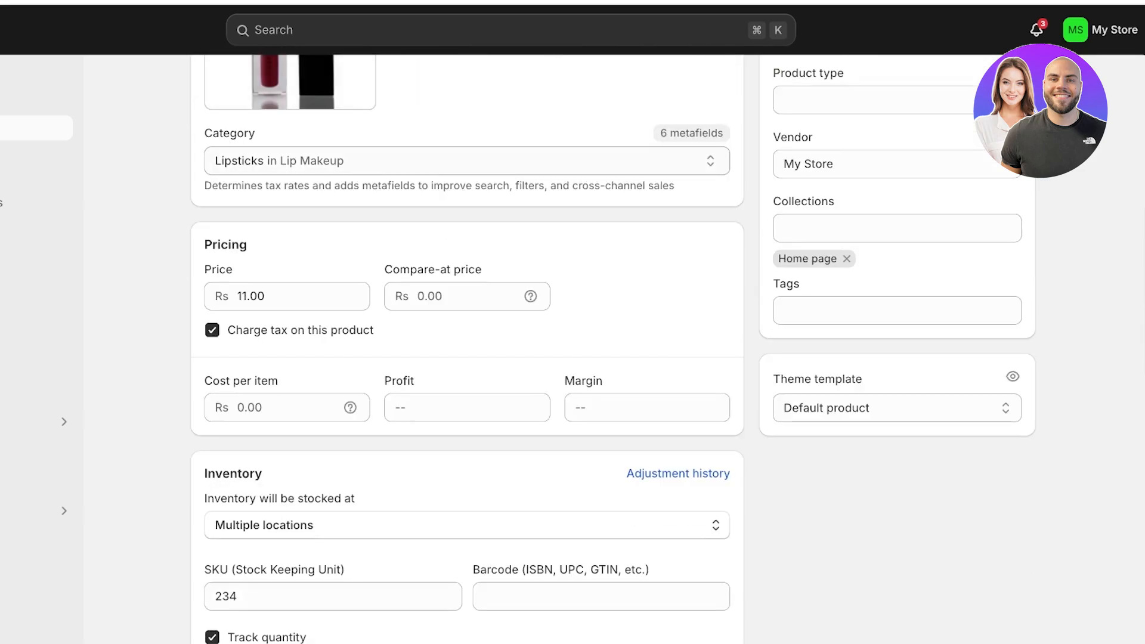
scroll(467, 349, "down", 10)
scroll(467, 349, "down", 3)
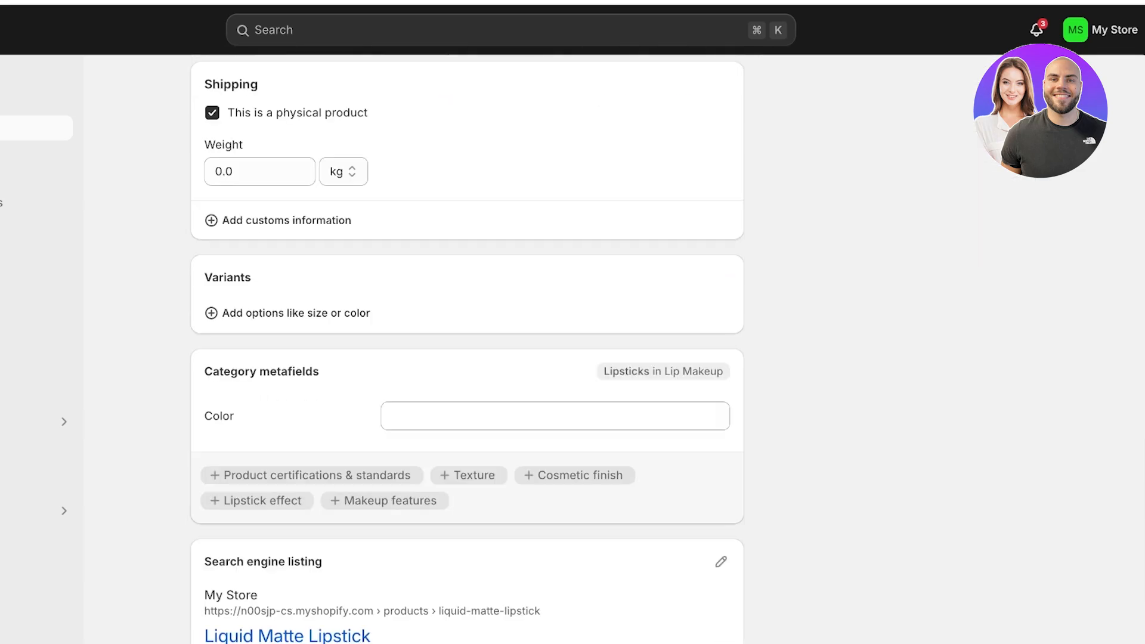
scroll(467, 349, "down", 3)
left_click(296, 175)
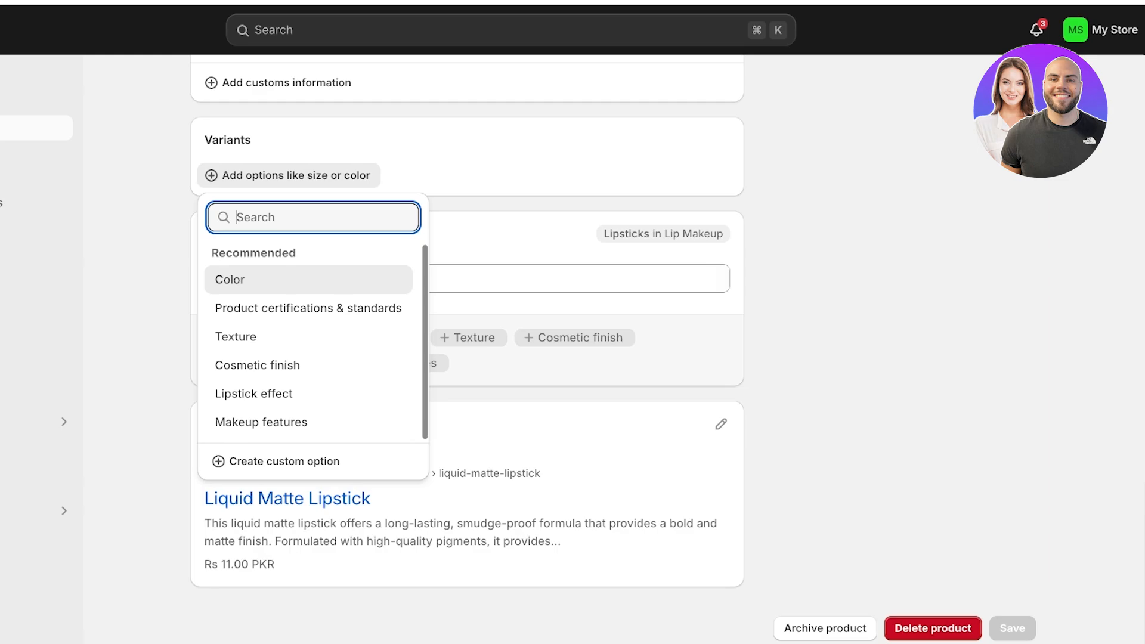
left_click(296, 176)
left_click(296, 175)
key("Escape")
Leave the Liquid Matte Lipstick product and go to the admin home page.
scroll(467, 349, "up", 1)
scroll(467, 346, "up", 10)
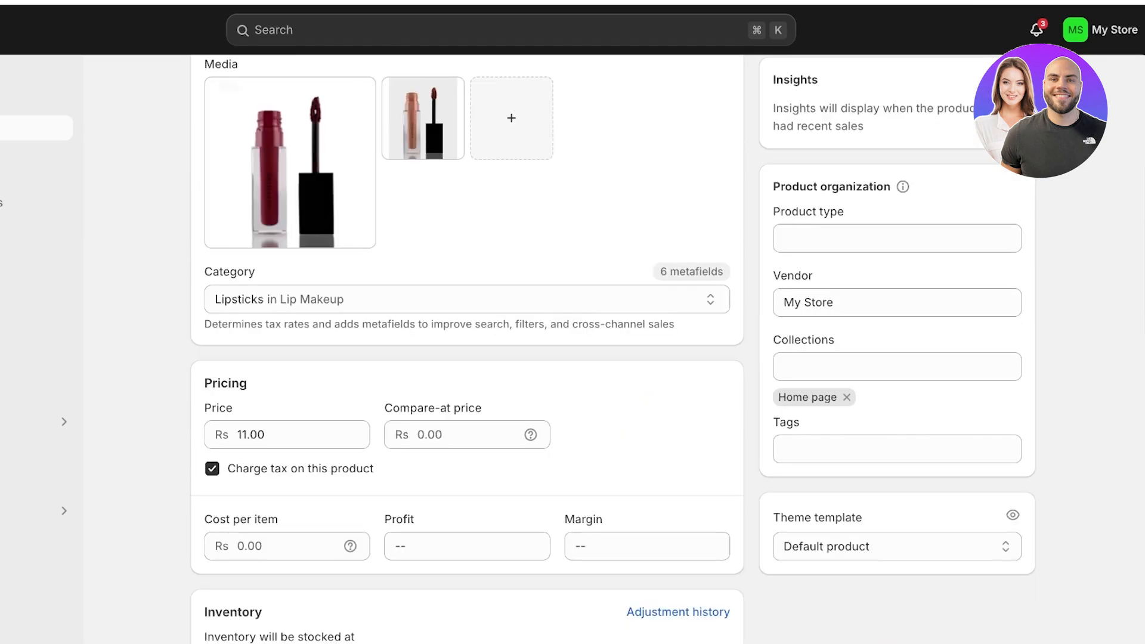
scroll(467, 346, "up", 5)
left_click(23, 78)
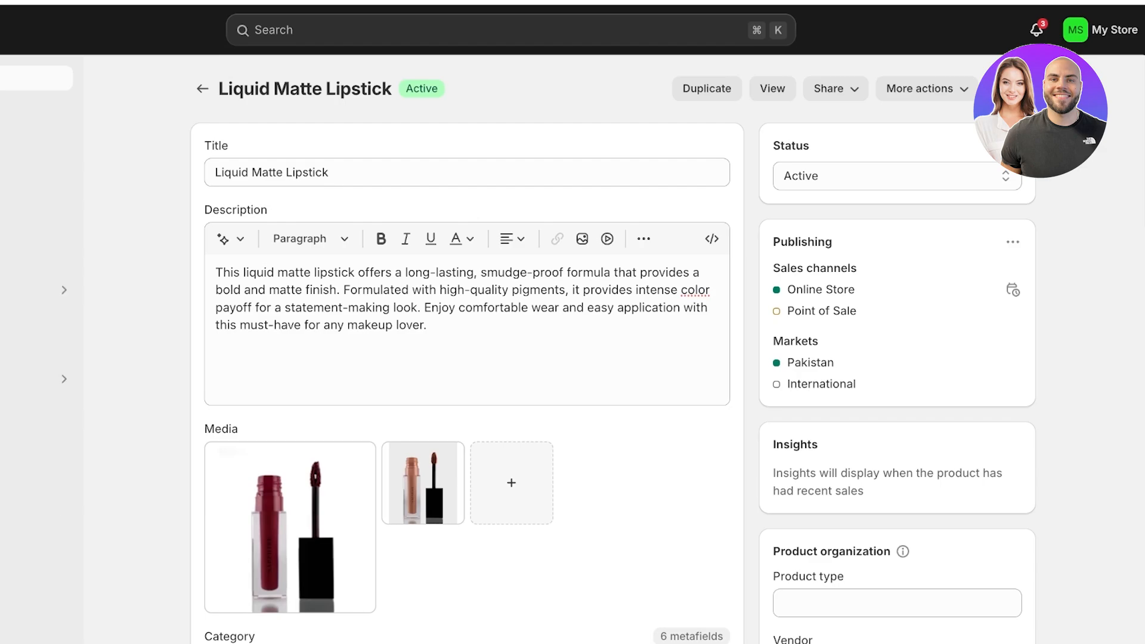